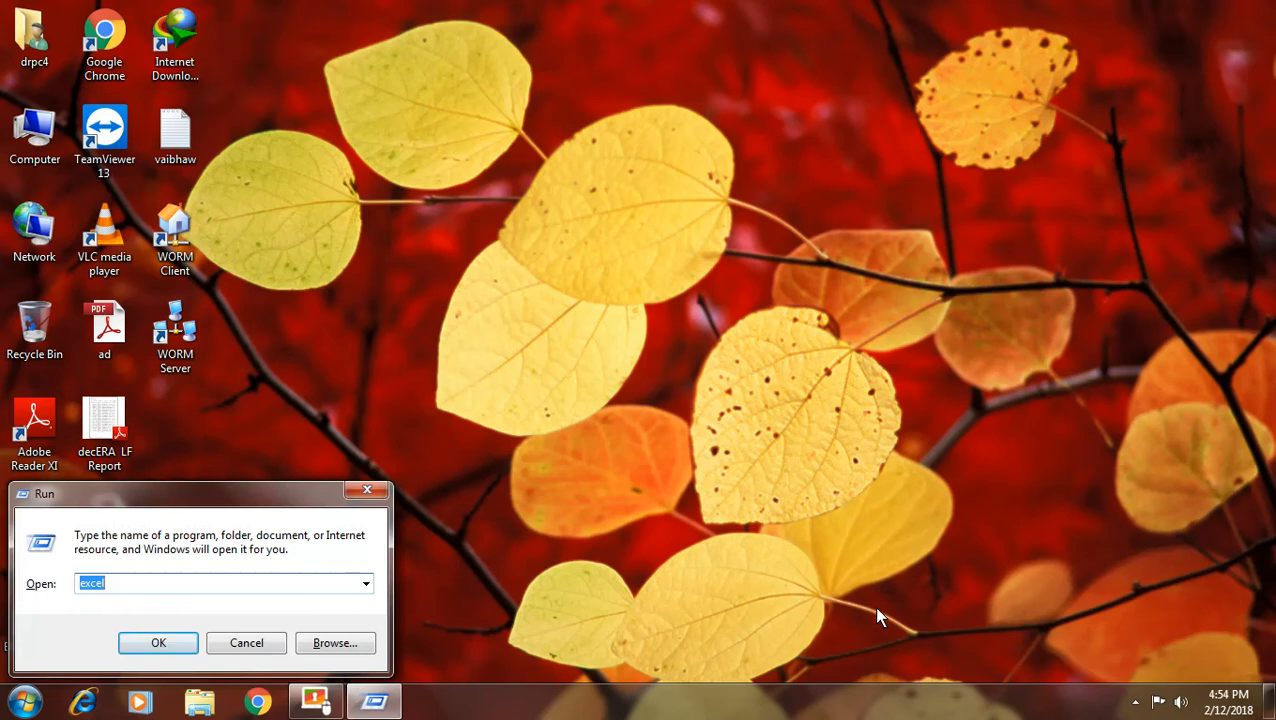
# Launch Excel by running the 'excel' command from the Run dialog
pyautogui.press('Return')
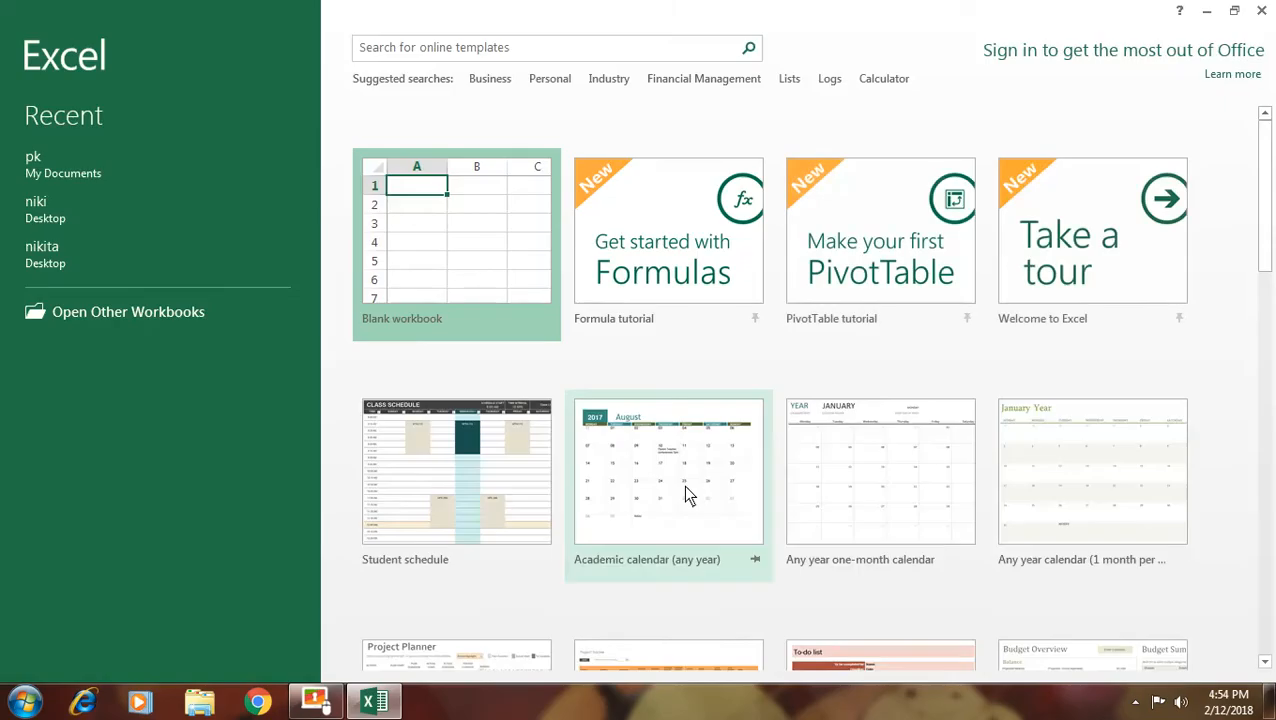
# Open a blank workbook and make I9, N15, K18, F14, K12 and H15 active in turn
pyautogui.click(458, 293)
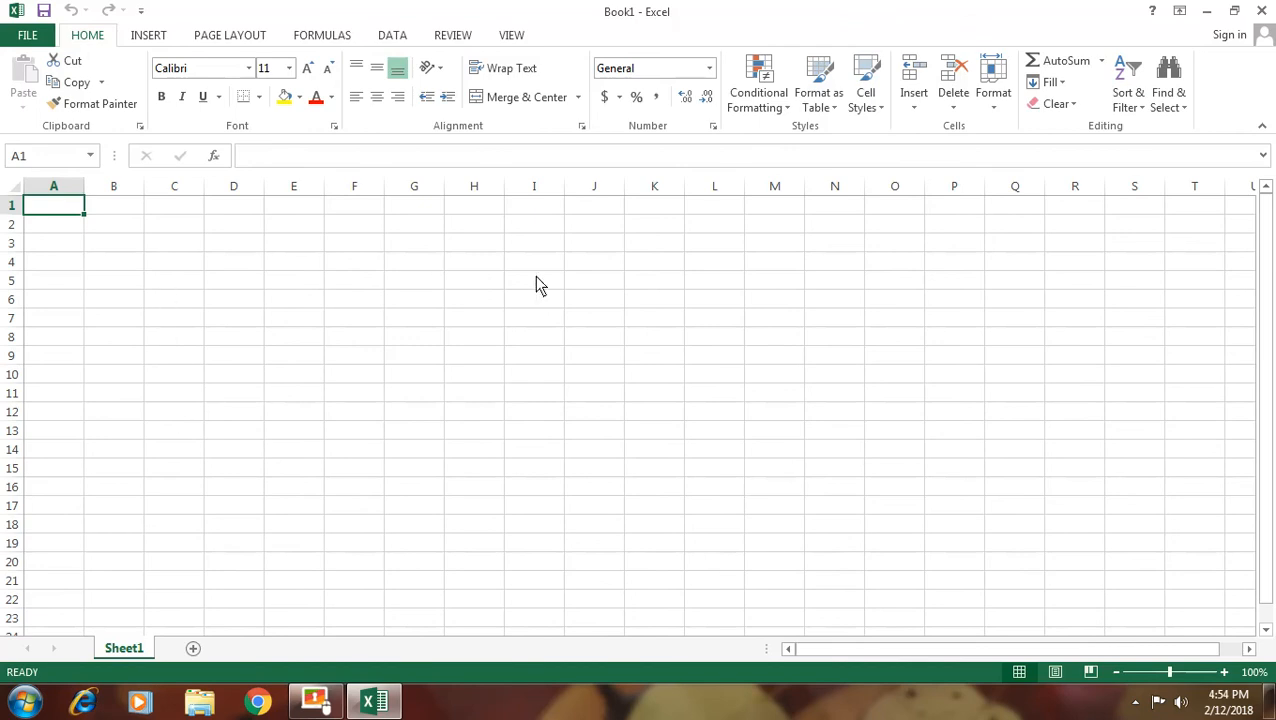
pyautogui.click(529, 358)
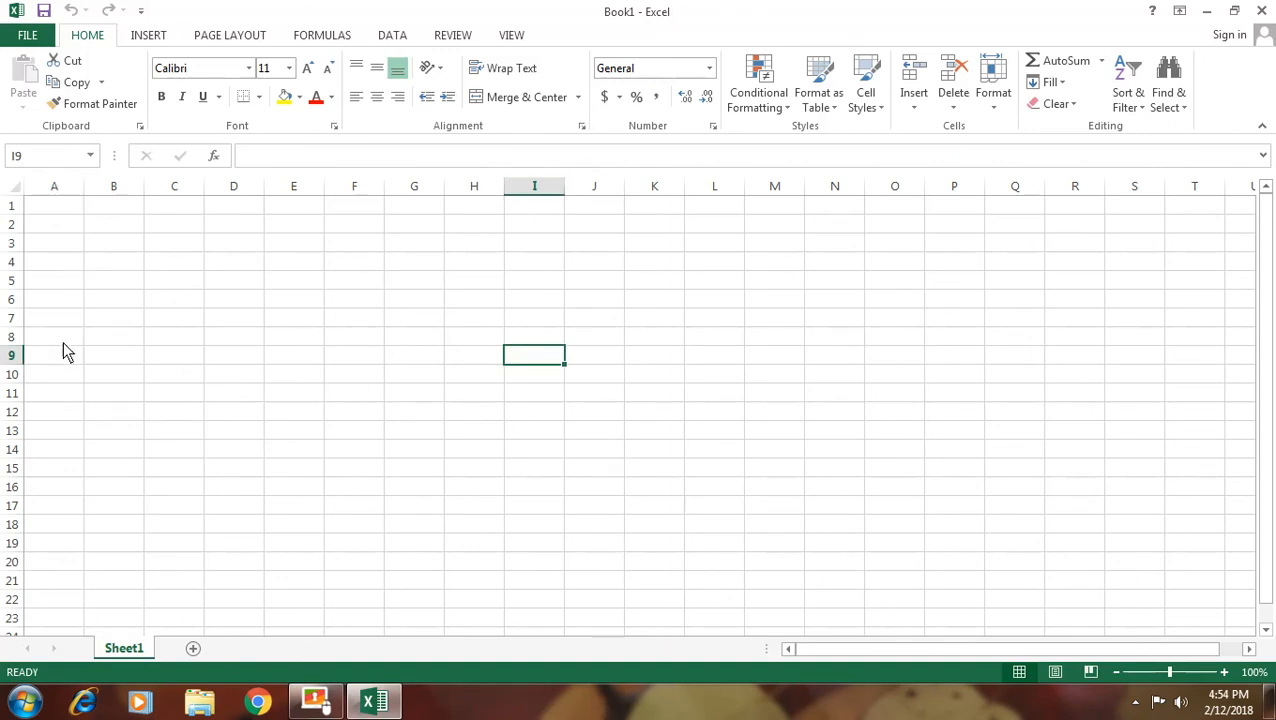
pyautogui.click(824, 470)
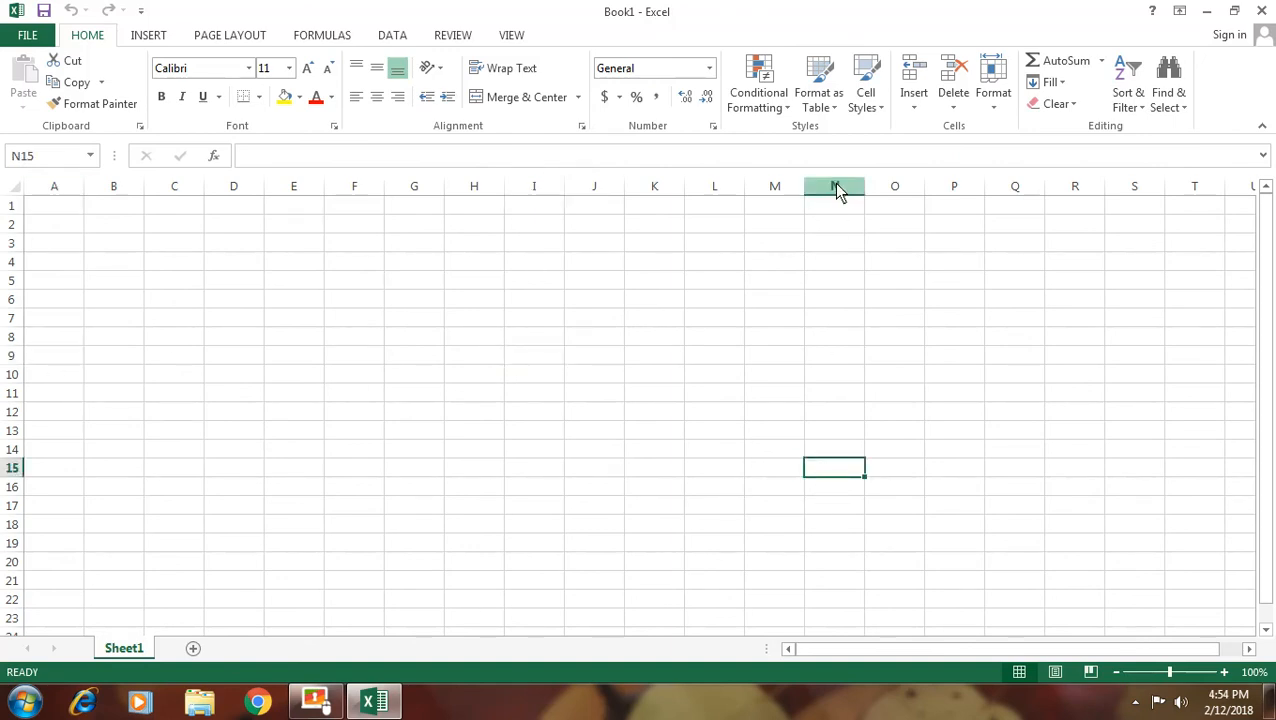
pyautogui.click(618, 528)
pyautogui.click(376, 455)
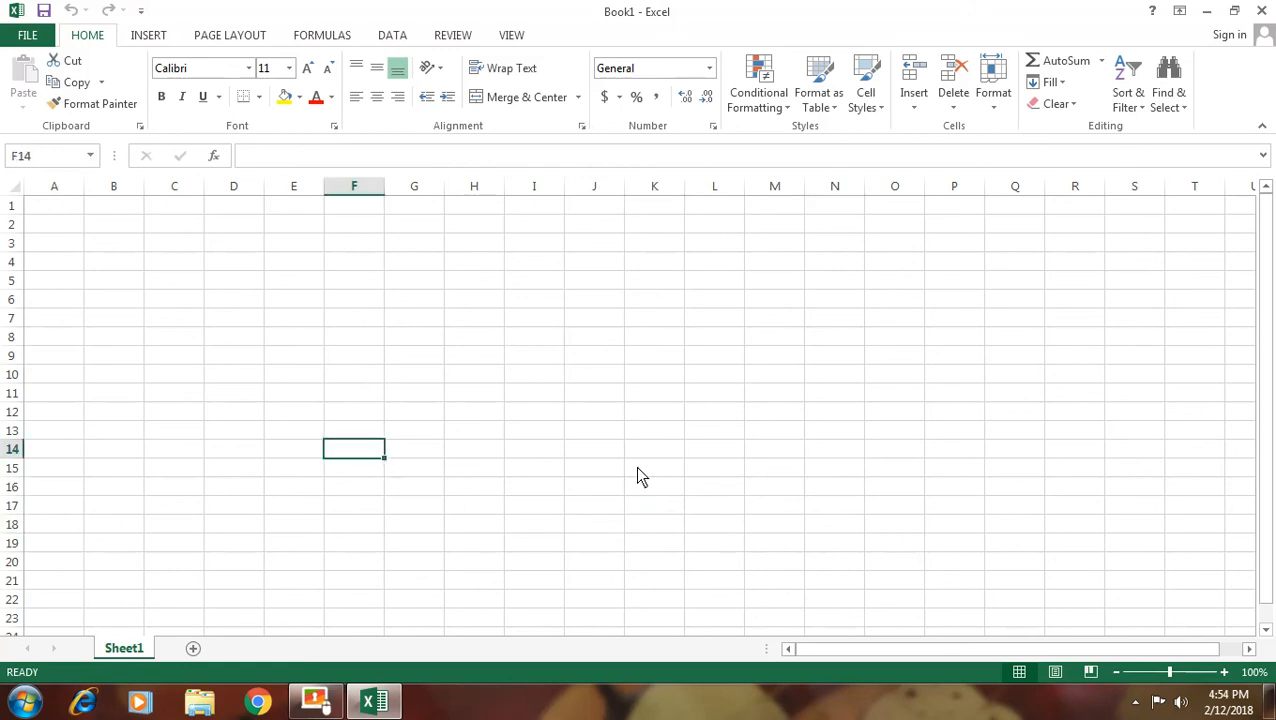
pyautogui.click(659, 414)
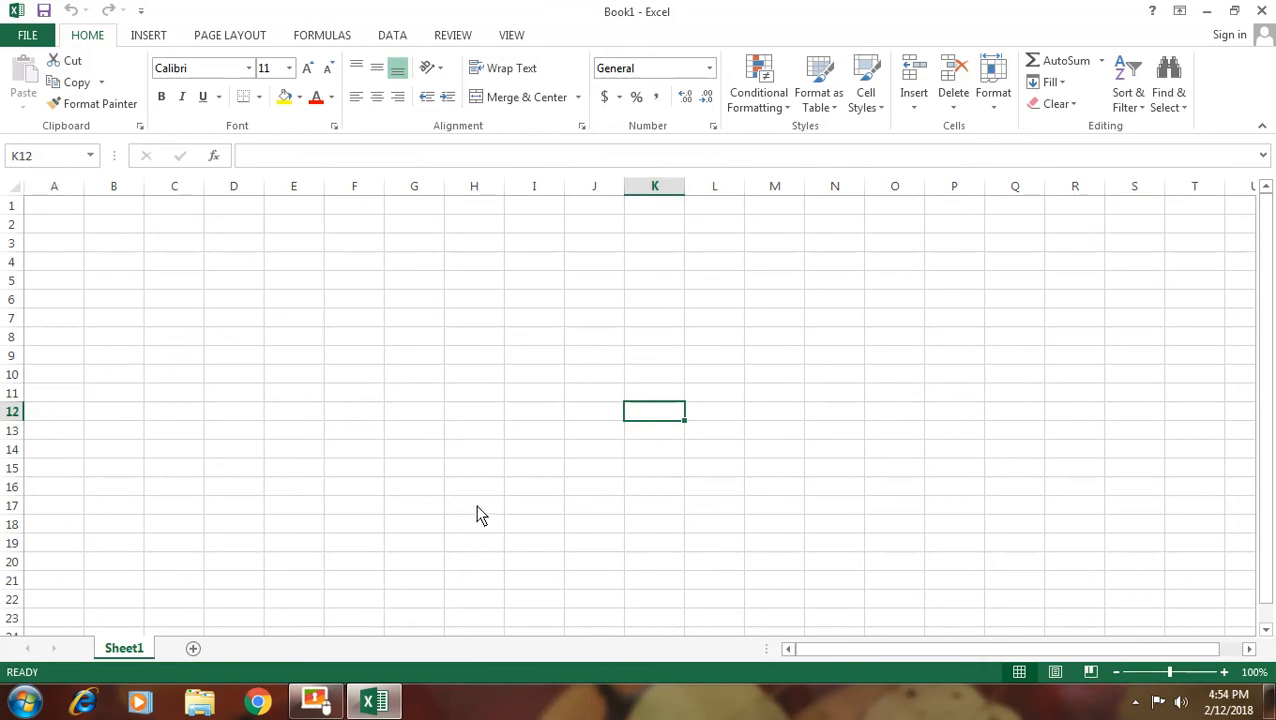
pyautogui.click(467, 470)
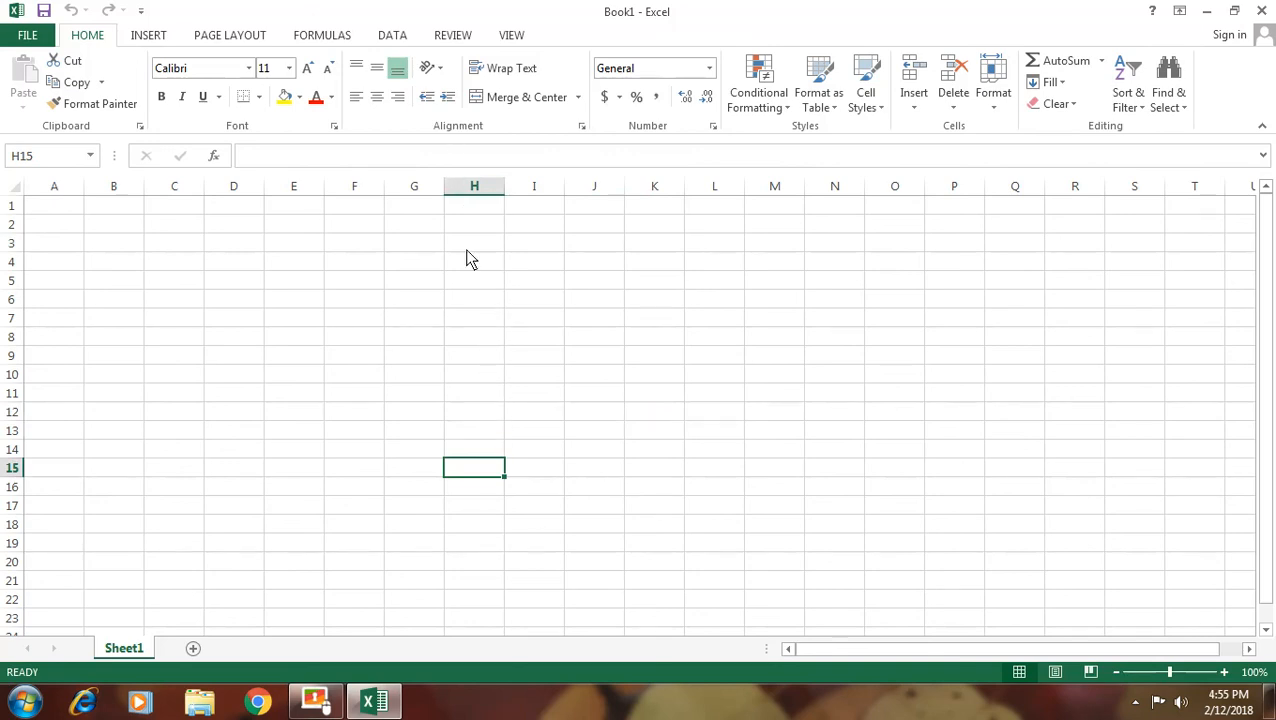
# Enter the person's first name in A1 and drag column A much wider
pyautogui.click(69, 212)
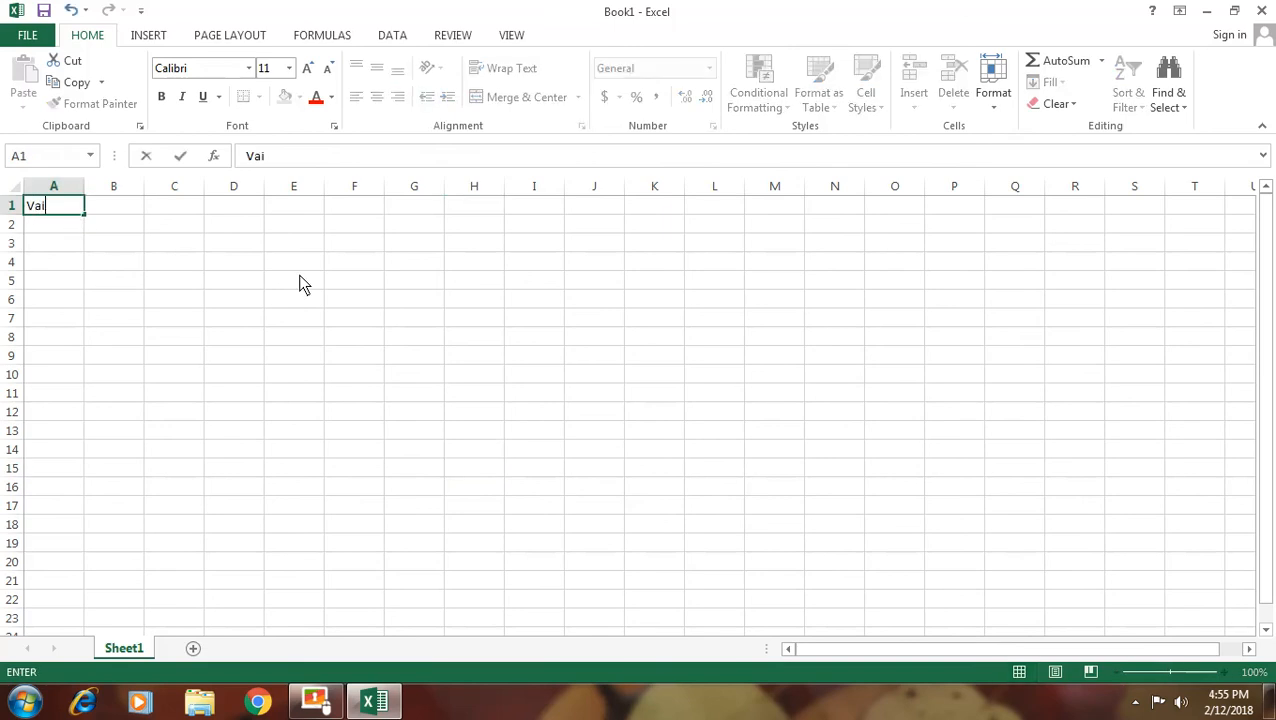
pyautogui.click(97, 258)
pyautogui.moveTo(86, 190); pyautogui.dragTo(247, 187)
pyautogui.click(113, 209)
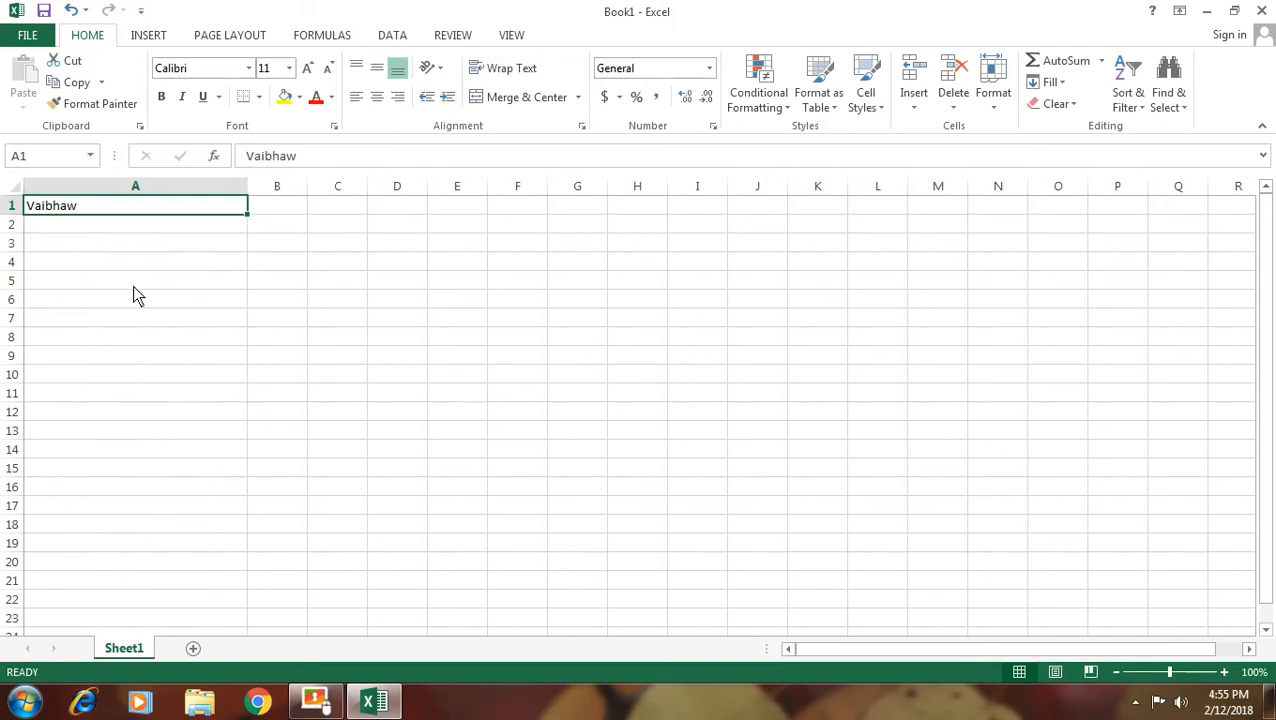
# Indent the name in A1 seven levels, then reduce the indent again
pyautogui.click(448, 97)
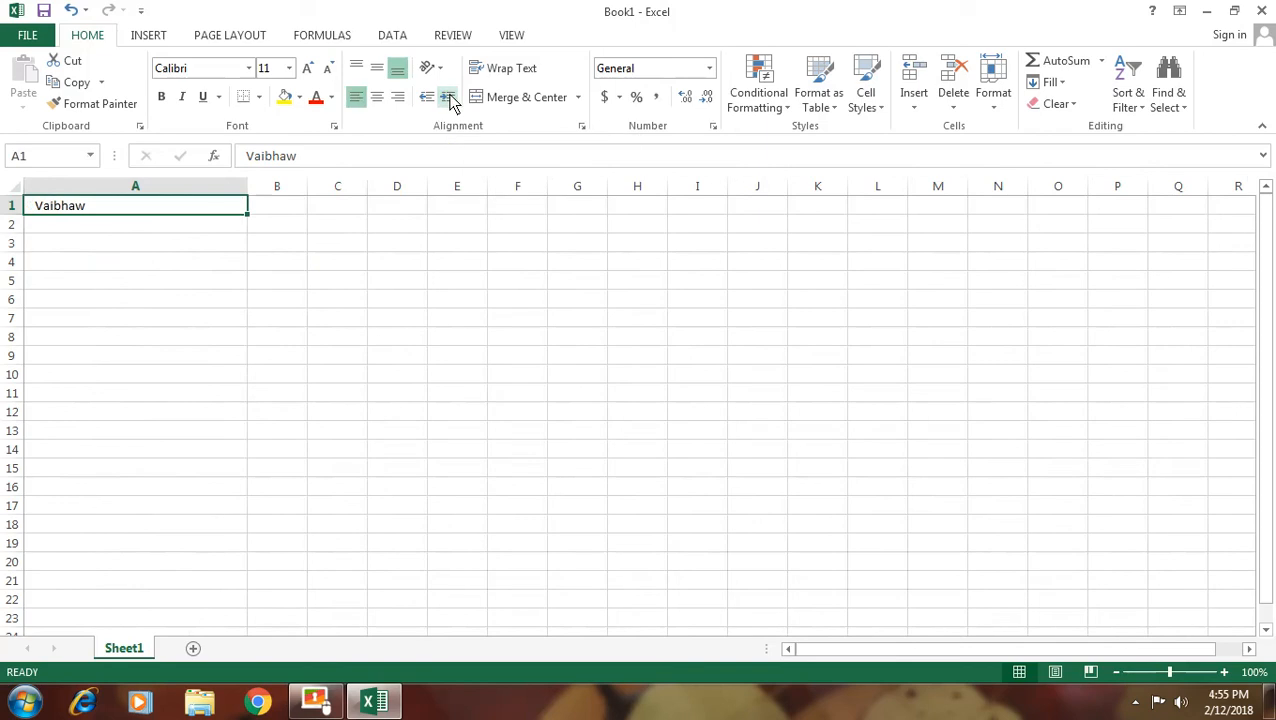
pyautogui.click(448, 97)
pyautogui.click(448, 97)
pyautogui.click(448, 97)
pyautogui.click(448, 97)
pyautogui.click(448, 97)
pyautogui.click(448, 97)
pyautogui.click(448, 97)
pyautogui.click(448, 97)
pyautogui.click(448, 97)
pyautogui.click(448, 97)
pyautogui.click(448, 97)
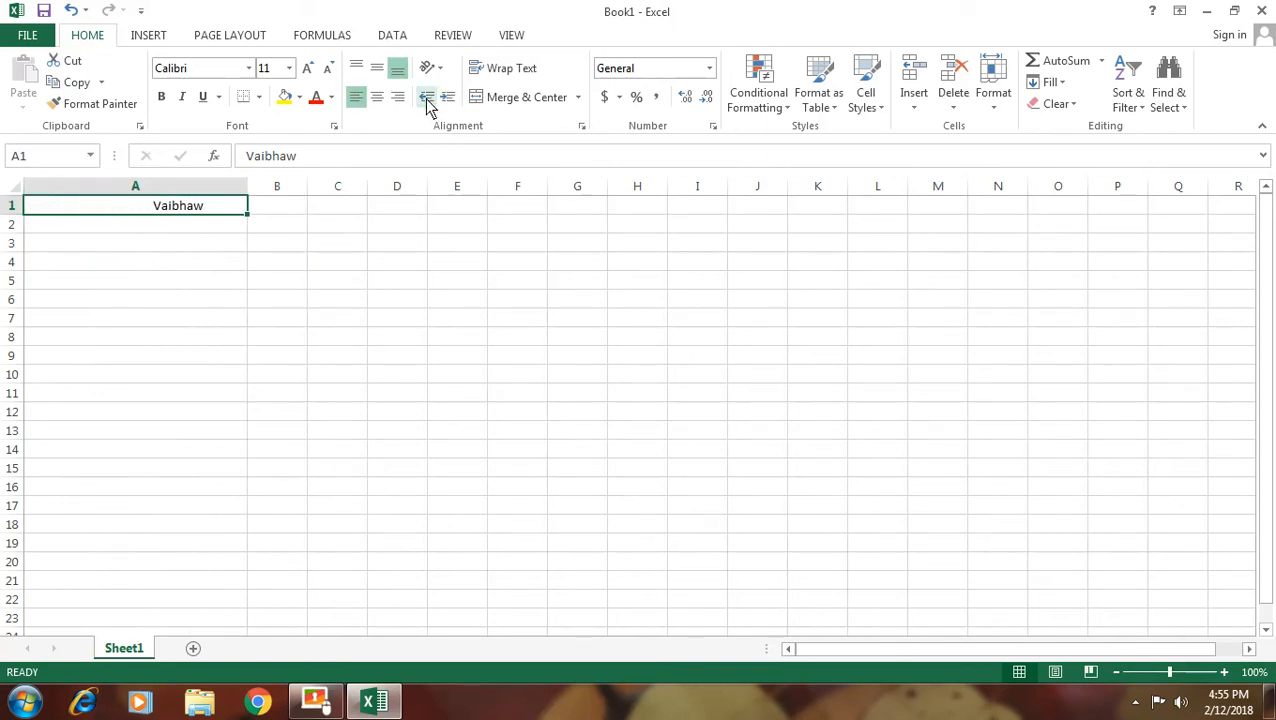
pyautogui.click(427, 102)
pyautogui.click(427, 102)
pyautogui.click(427, 102)
pyautogui.click(427, 102)
pyautogui.click(427, 102)
pyautogui.click(427, 102)
pyautogui.click(427, 102)
pyautogui.click(427, 102)
pyautogui.click(427, 102)
pyautogui.click(427, 102)
pyautogui.click(427, 102)
pyautogui.click(427, 102)
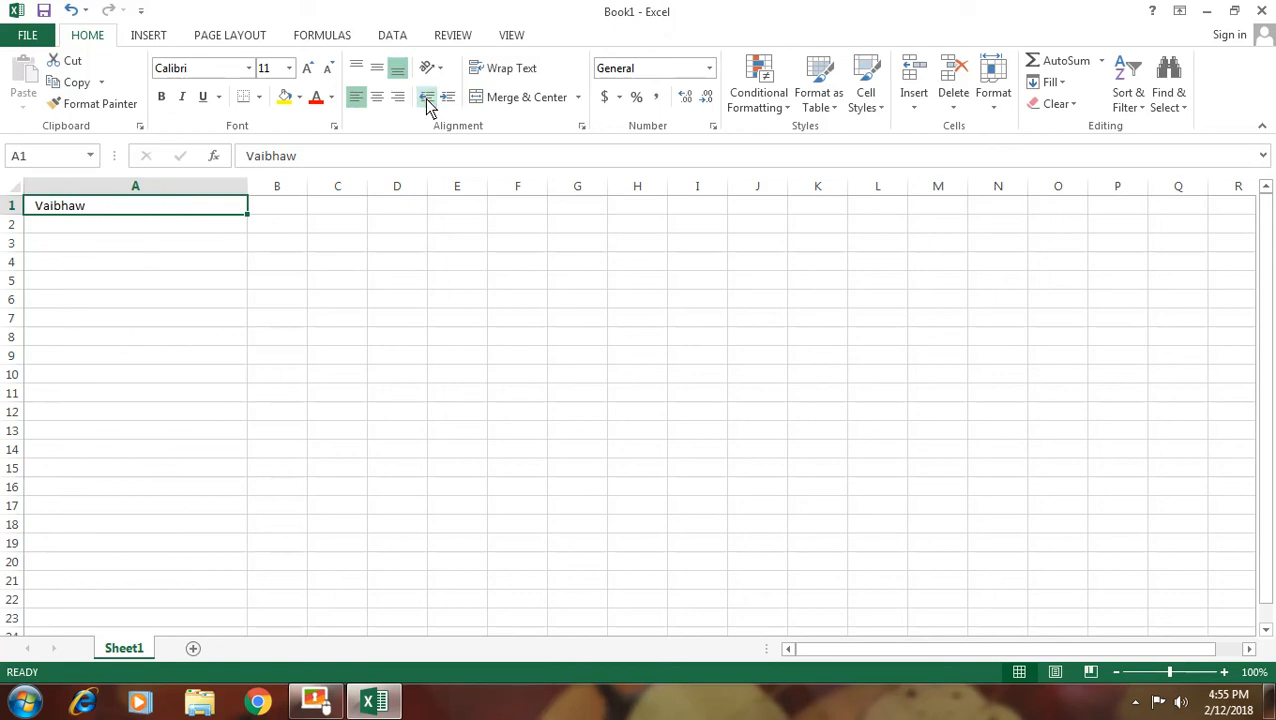
# Raise the indent once more, then bring it back to a single indent level
pyautogui.click(448, 99)
pyautogui.click(448, 99)
pyautogui.click(448, 99)
pyautogui.click(448, 99)
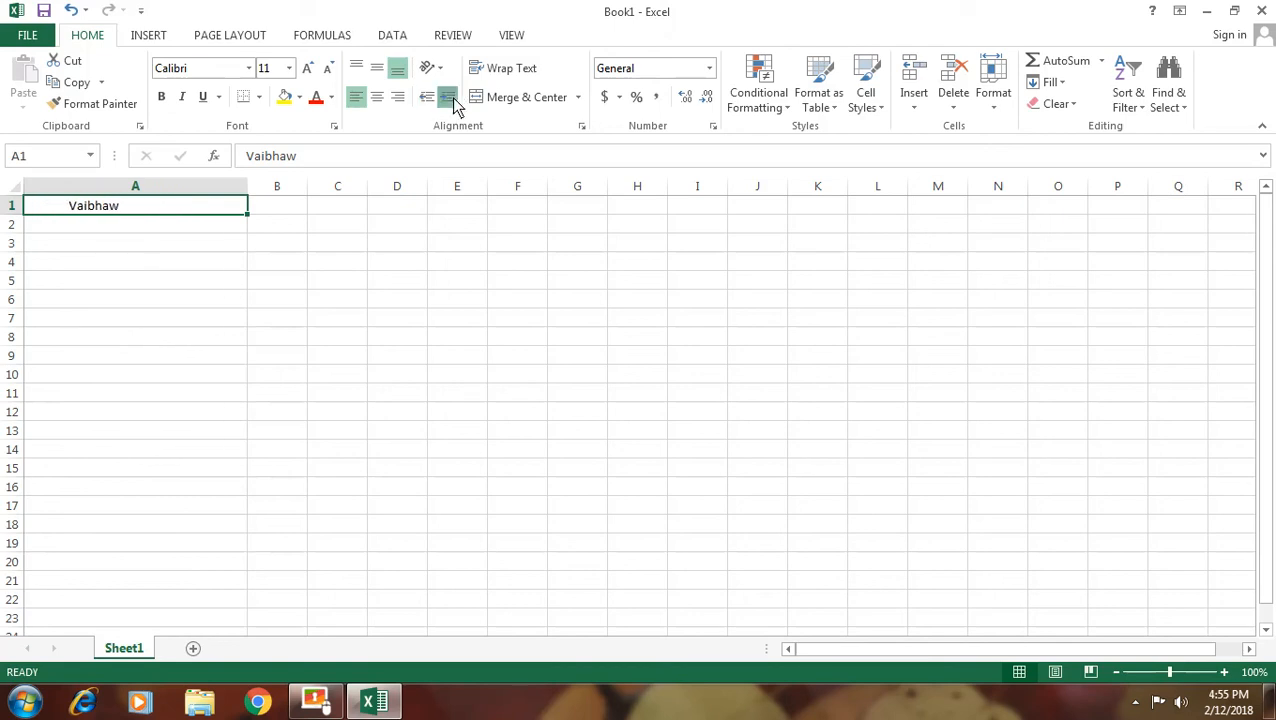
pyautogui.click(448, 99)
pyautogui.click(448, 99)
pyautogui.click(448, 99)
pyautogui.click(450, 100)
pyautogui.click(450, 100)
pyautogui.click(450, 100)
pyautogui.click(450, 100)
pyautogui.click(450, 100)
pyautogui.click(450, 100)
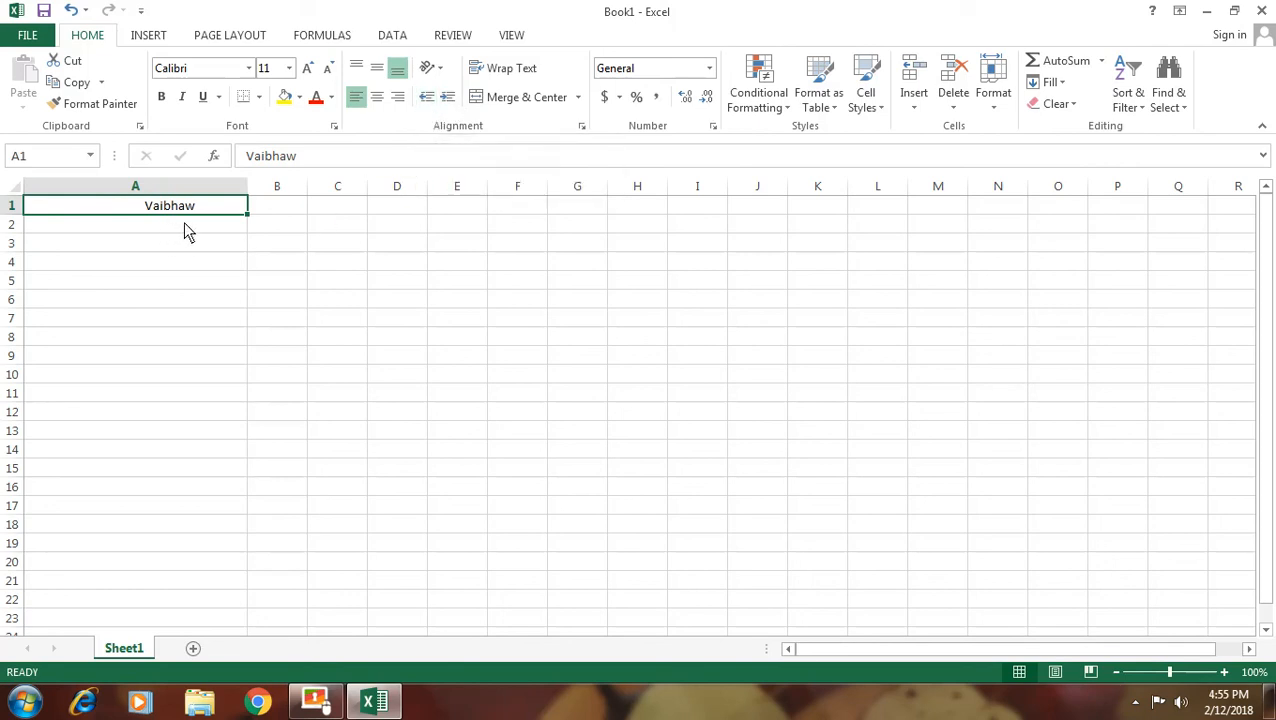
pyautogui.click(427, 97)
pyautogui.click(427, 97)
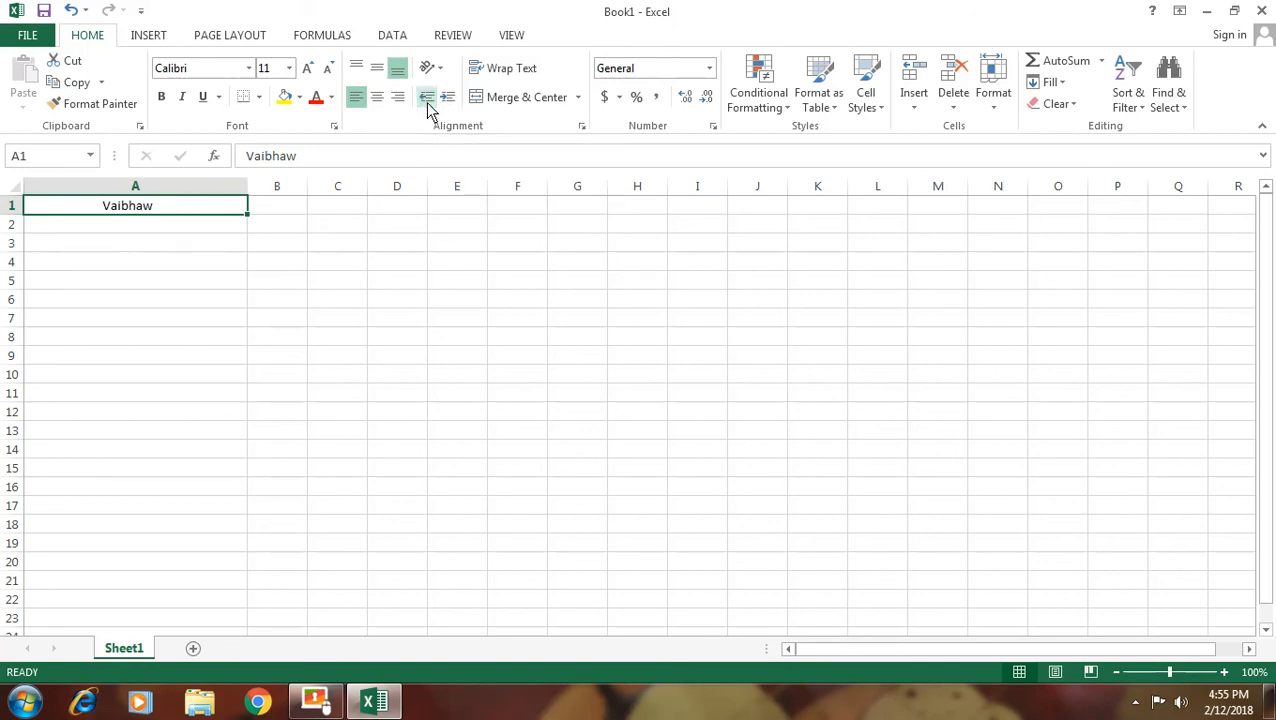
pyautogui.click(427, 97)
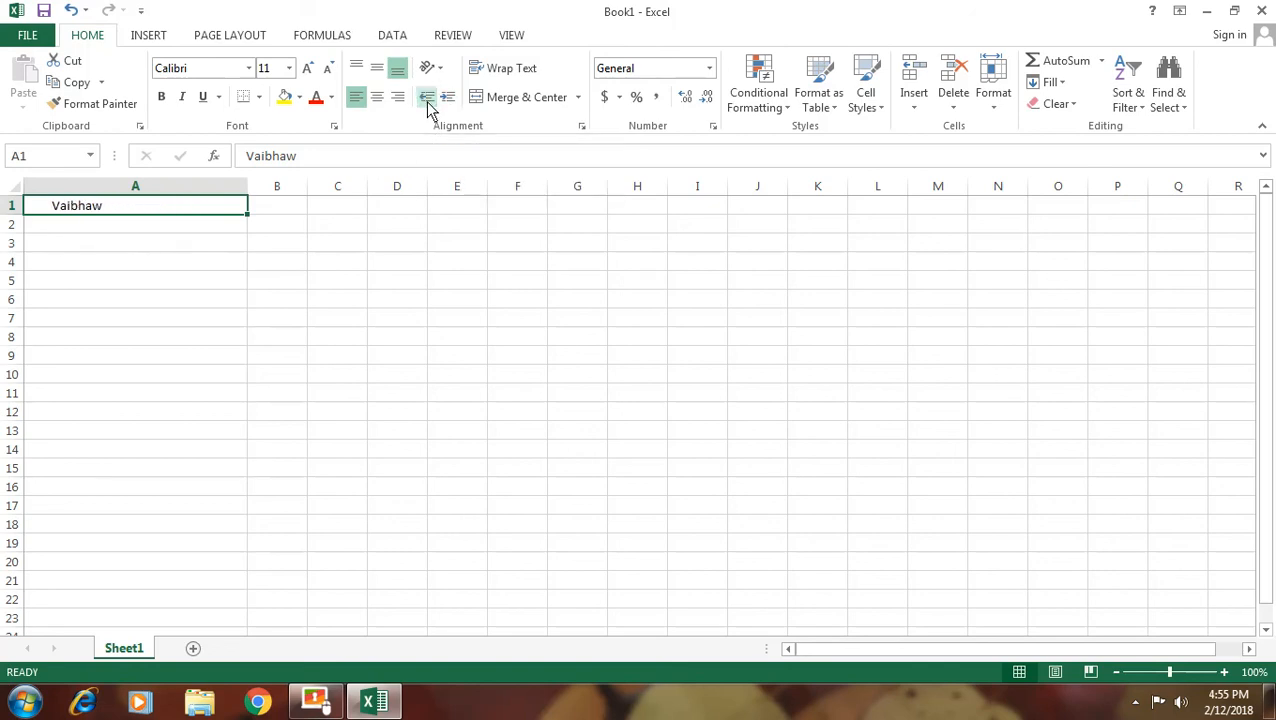
pyautogui.click(427, 97)
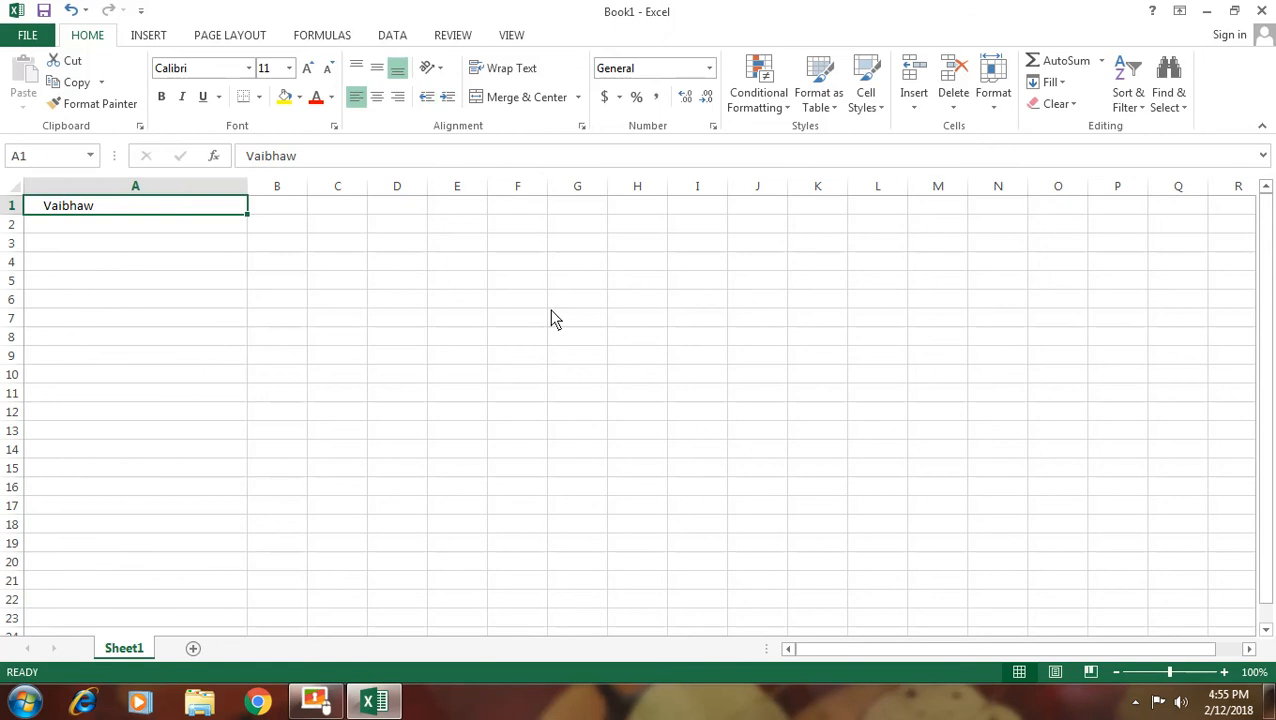
# Autofit column A and append the surname to the name in A1
pyautogui.doubleClick(247, 187)
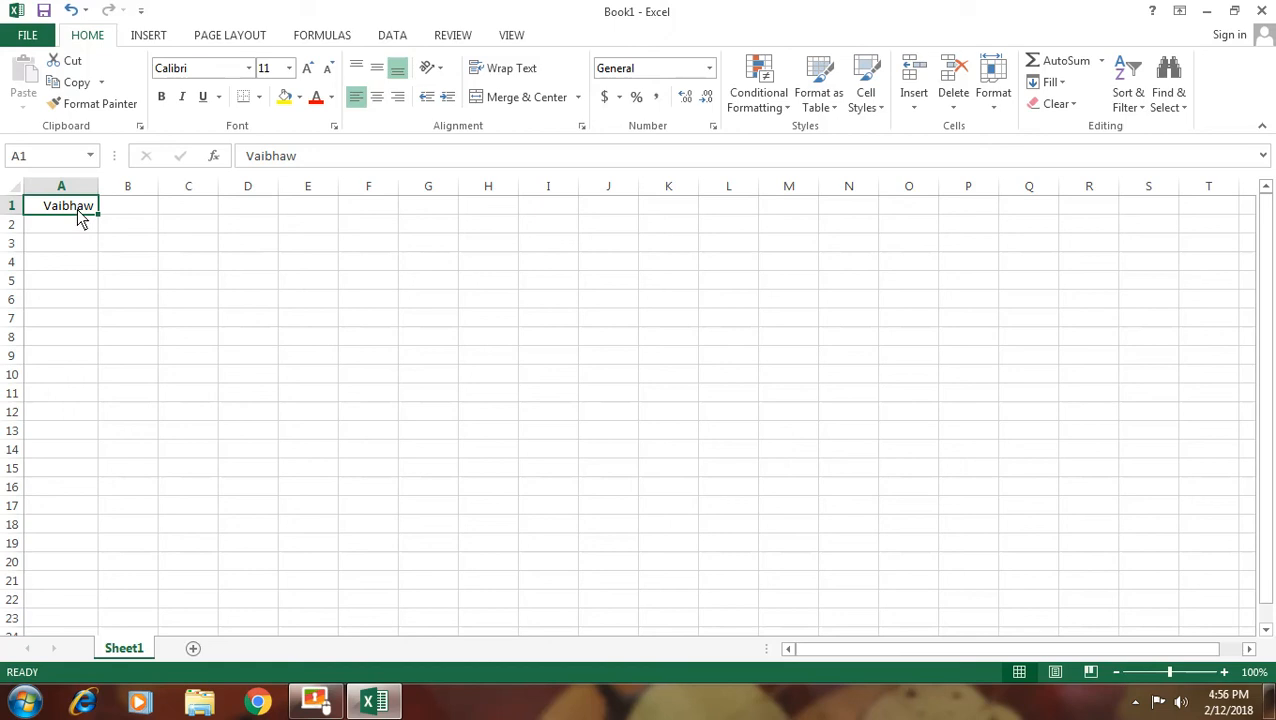
pyautogui.press('F2')
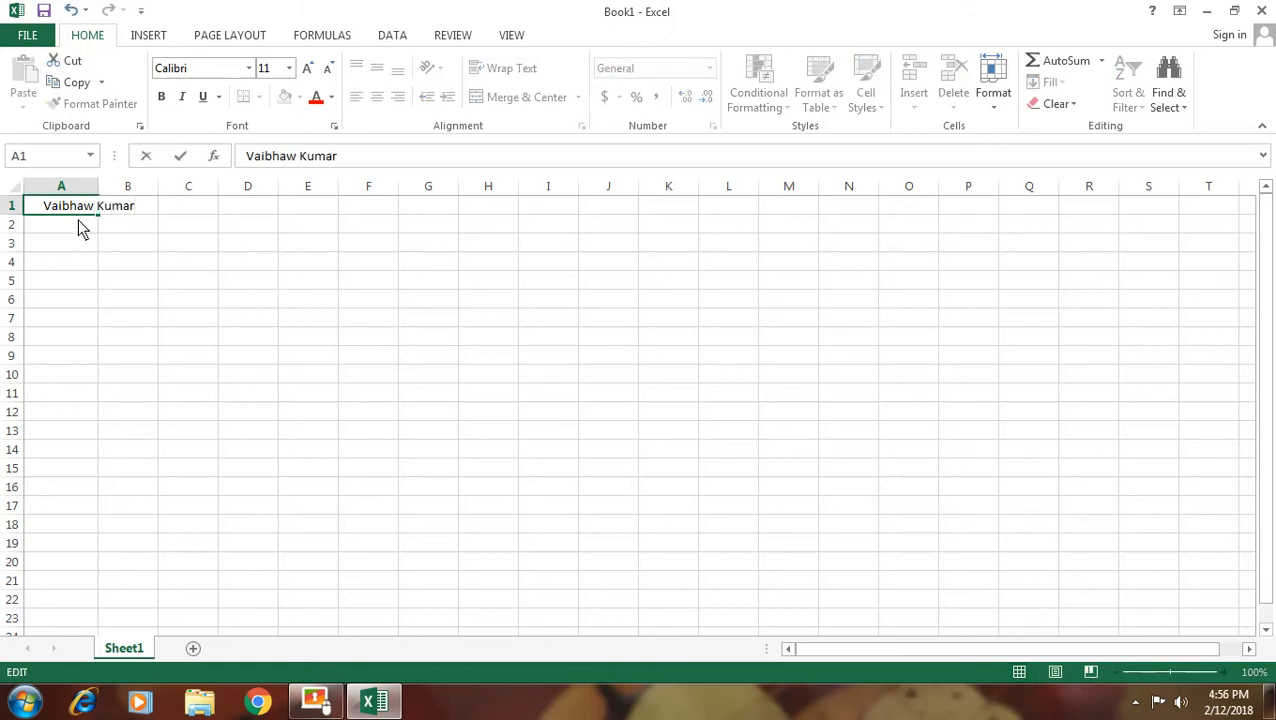
pyautogui.click(82, 228)
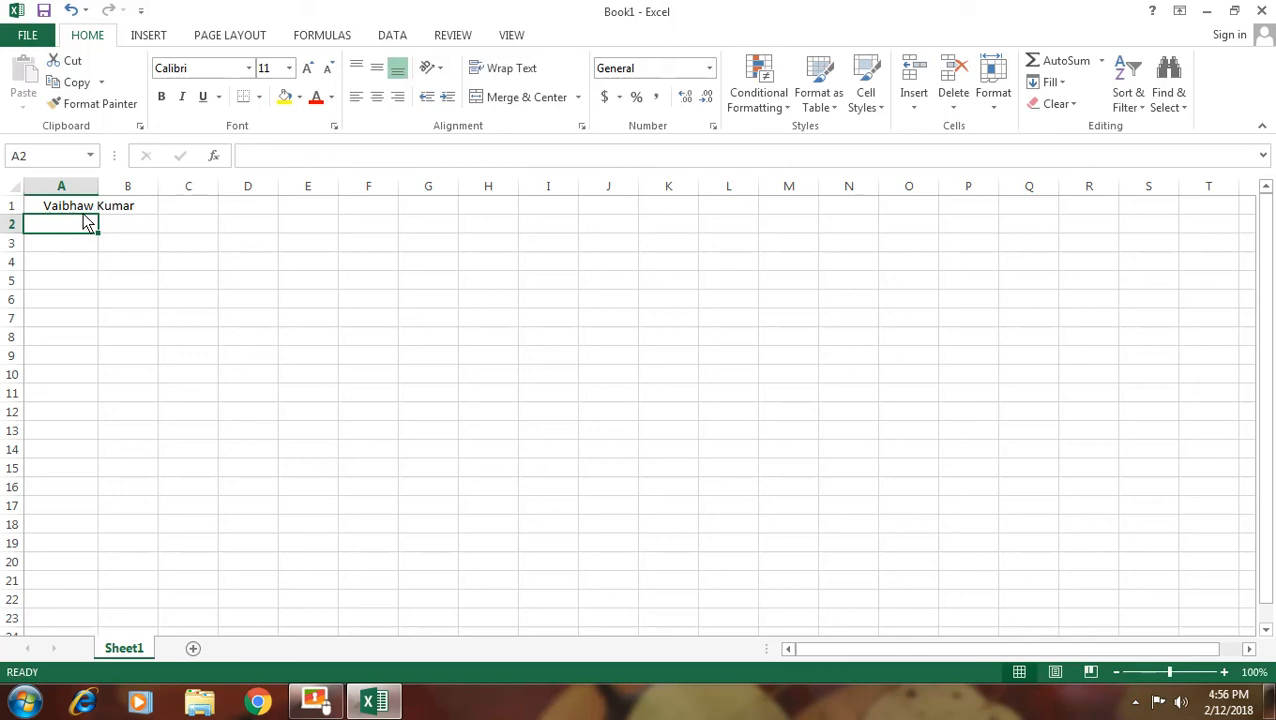
# Apply Wrap Text to A1 so the full name splits onto two lines
pyautogui.click(85, 211)
pyautogui.click(495, 68)
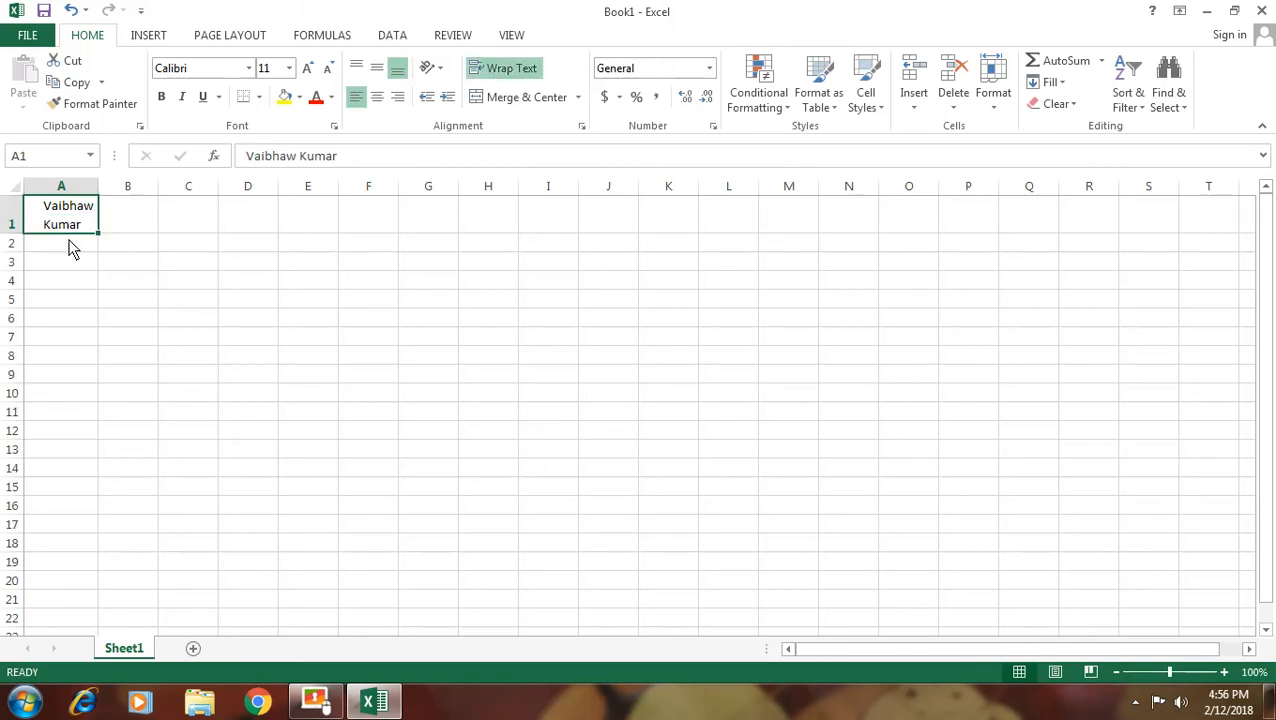
pyautogui.click(72, 315)
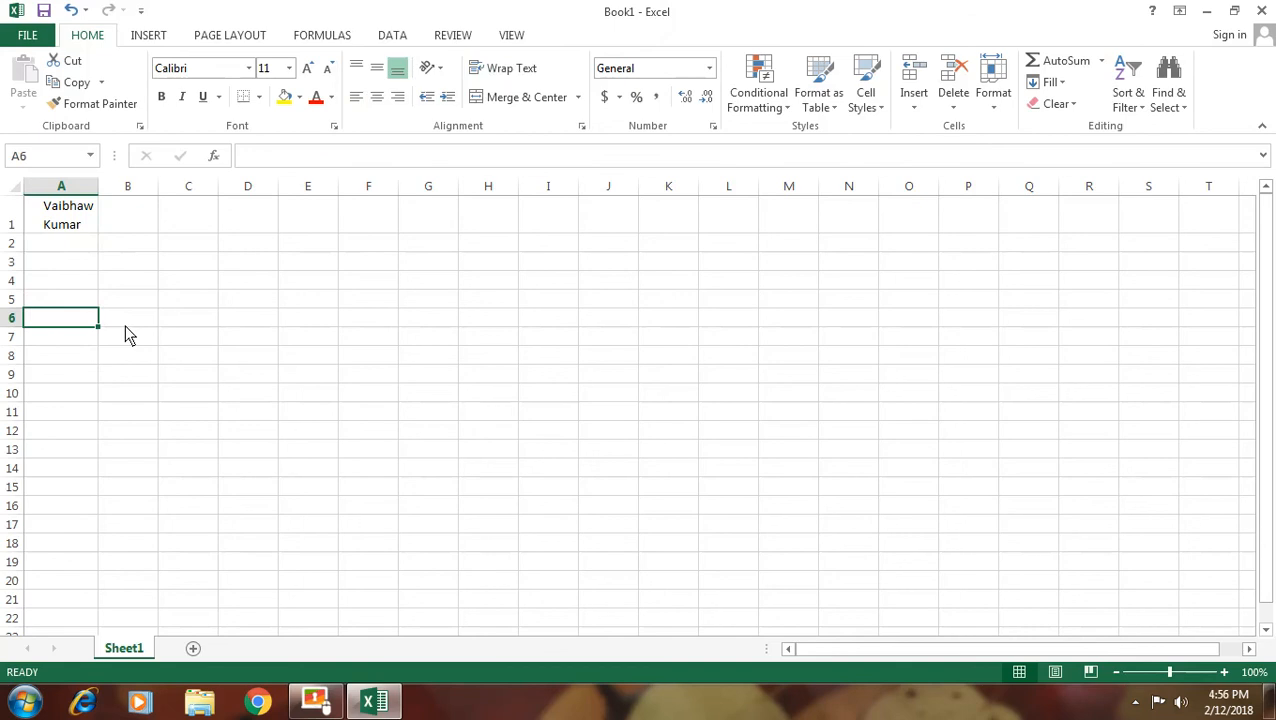
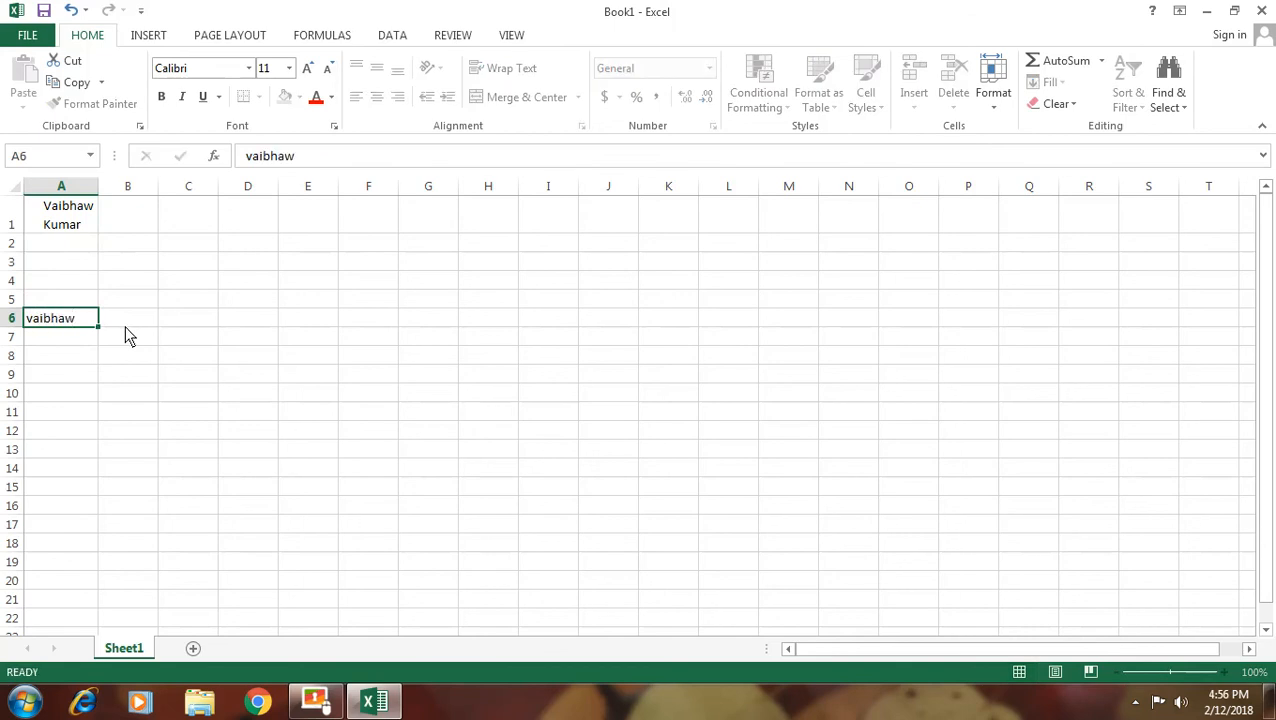
# Enter the person's full name in A6 and wrap it onto two lines
pyautogui.press('Return')
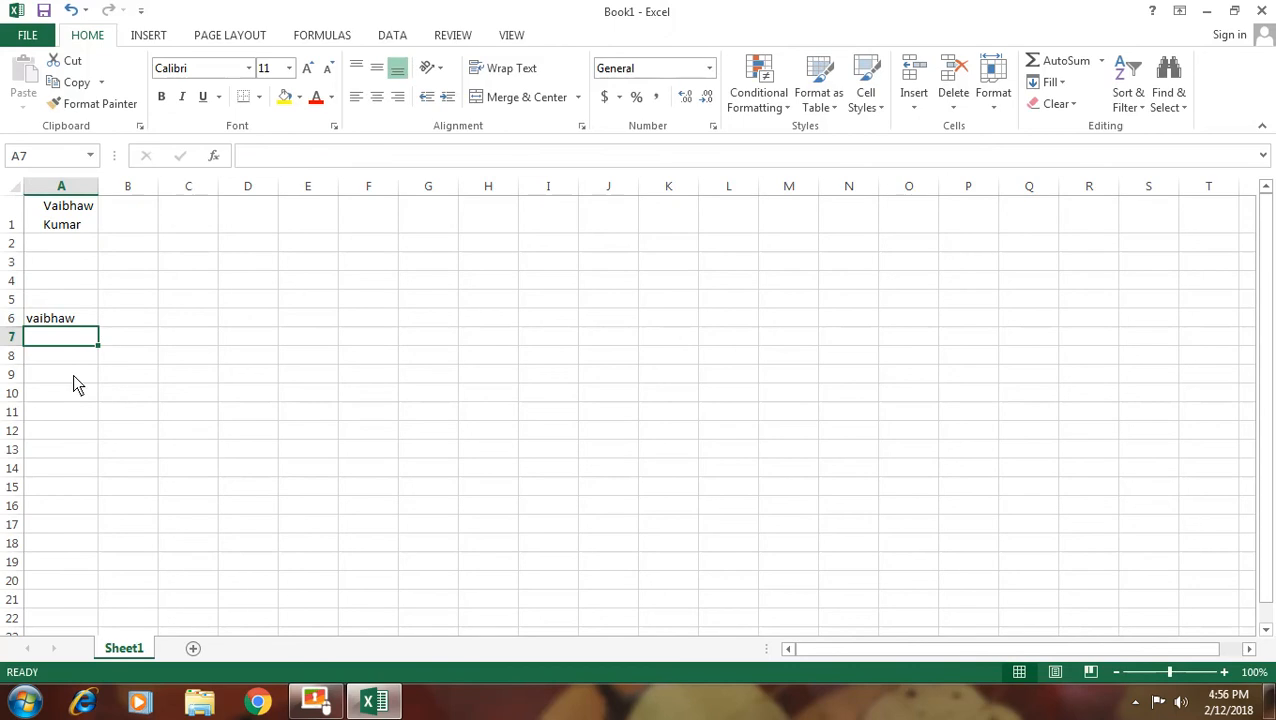
pyautogui.click(88, 322)
pyautogui.press('F2')
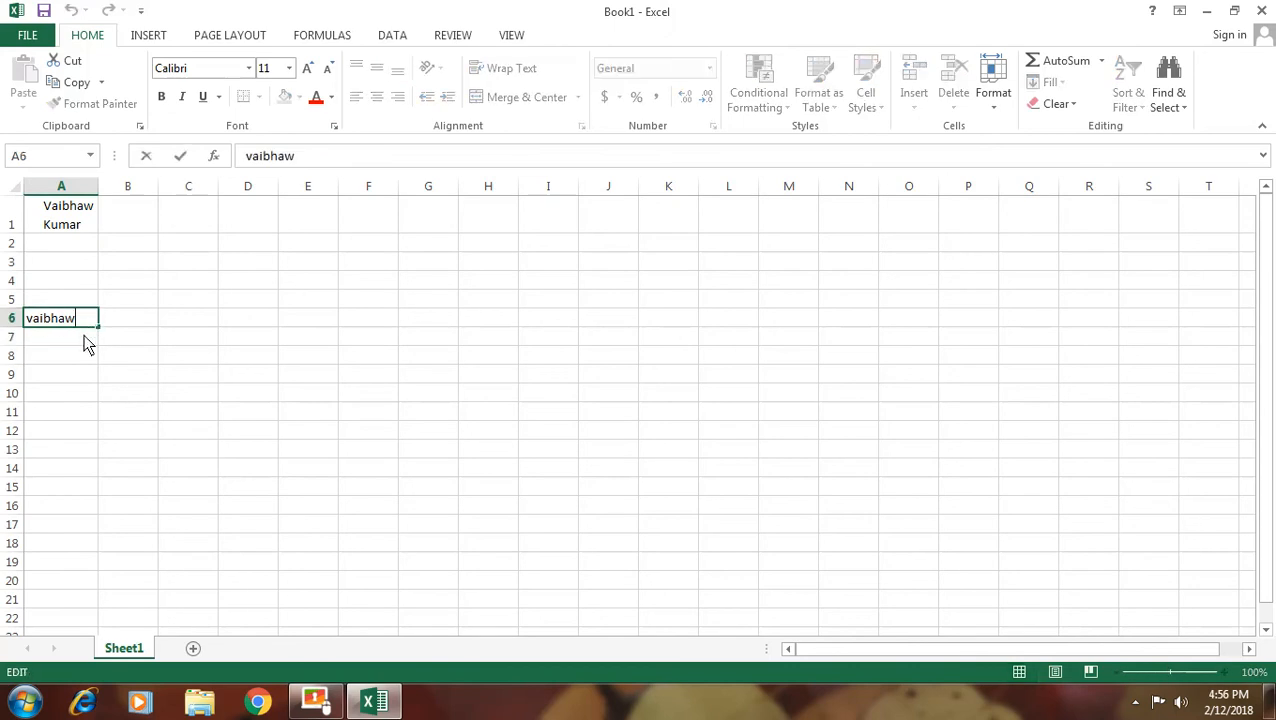
pyautogui.click(66, 360)
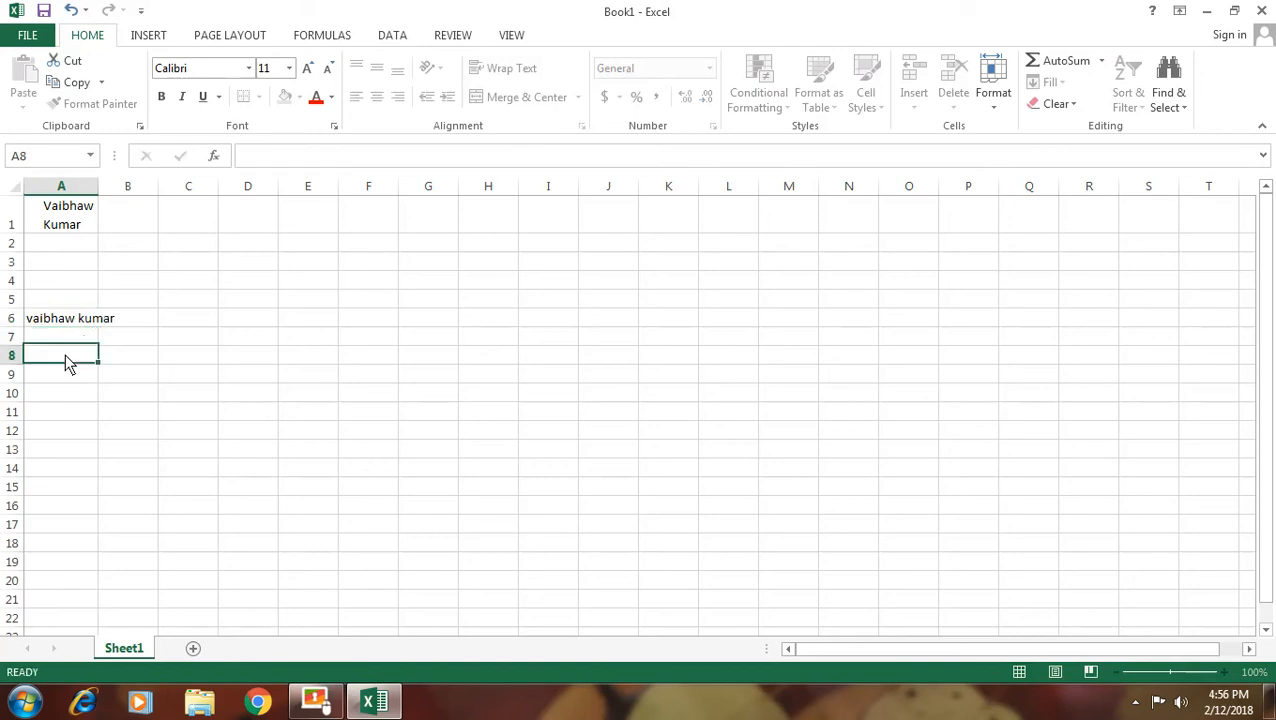
pyautogui.click(68, 324)
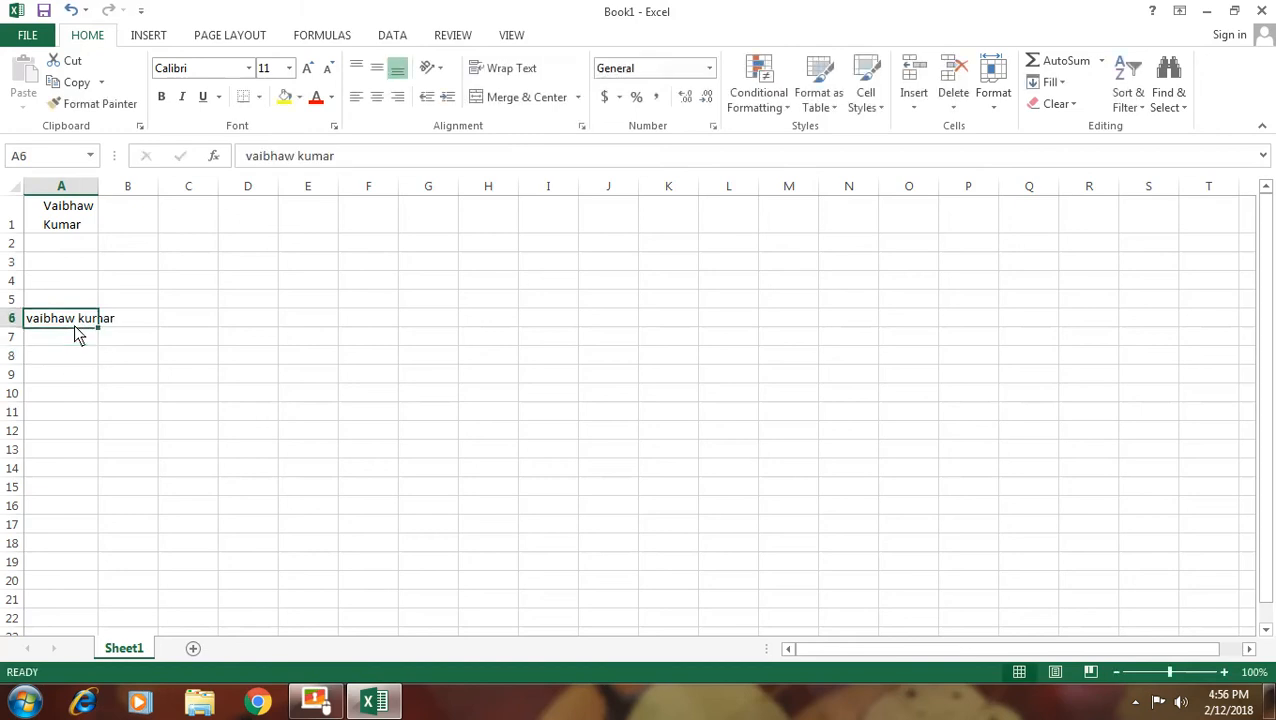
pyautogui.click(493, 72)
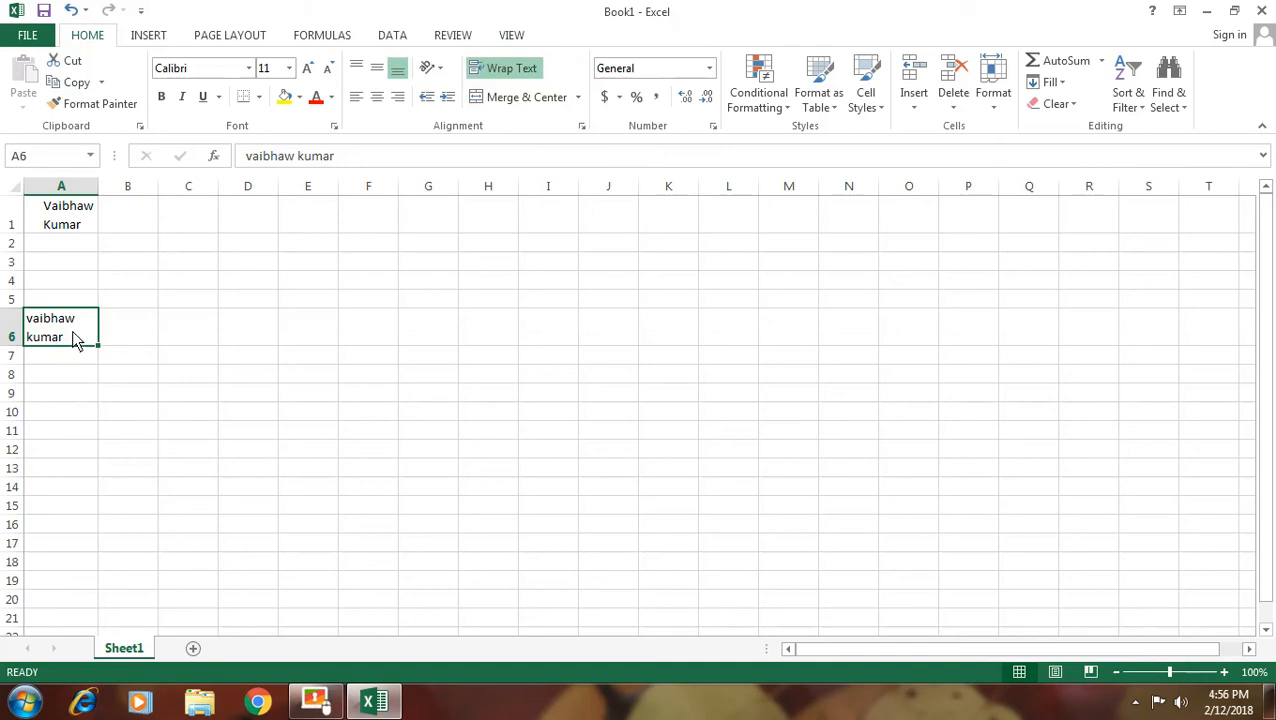
# Select the entire sheet with Ctrl+A and delete all its contents
pyautogui.click(490, 329)
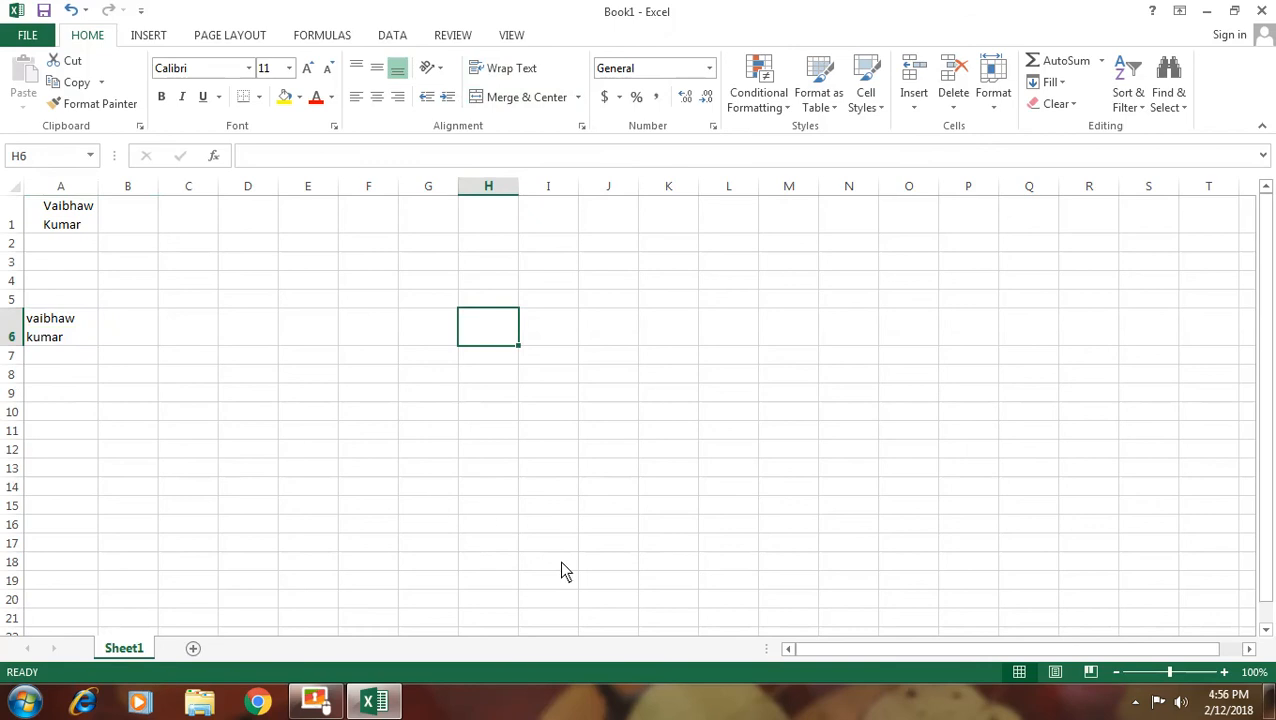
pyautogui.hotkey('ctrl', 'a')
pyautogui.press('Delete')
# Type the title 'KYP SDC Center Ara' into cell A1
pyautogui.click(334, 398)
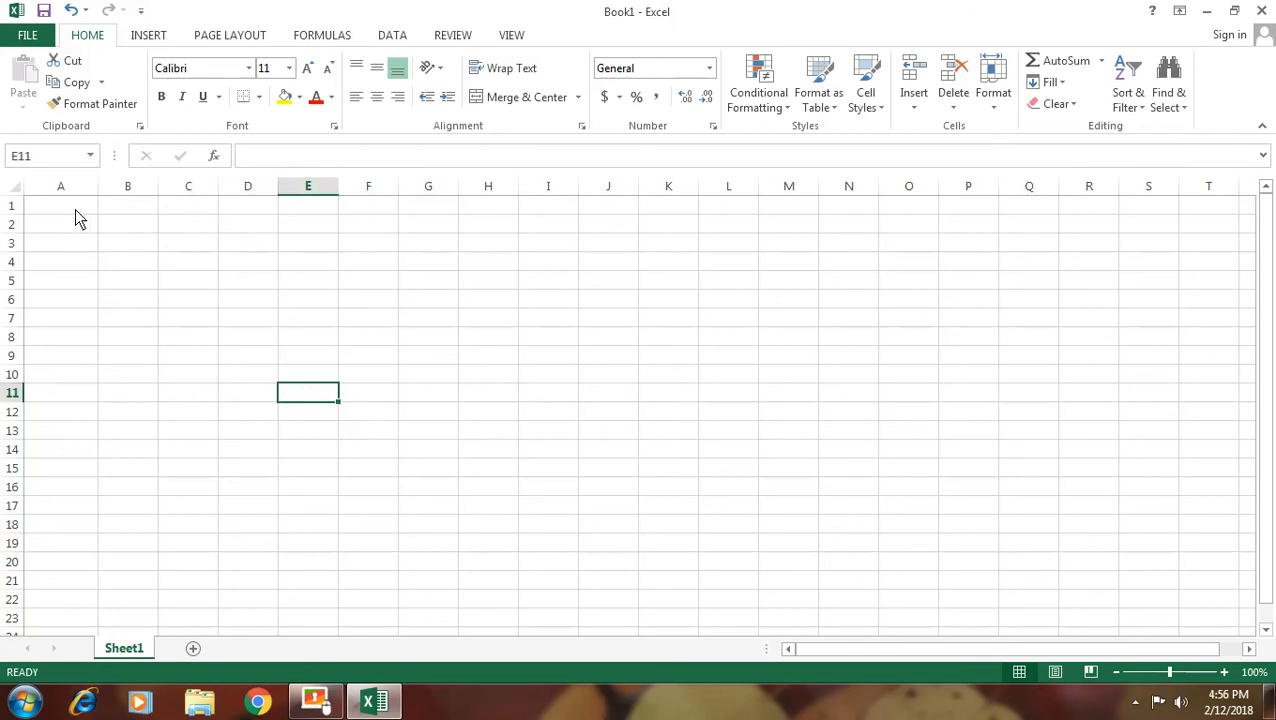
pyautogui.moveTo(75, 209); pyautogui.dragTo(623, 207)
pyautogui.write('Ky')
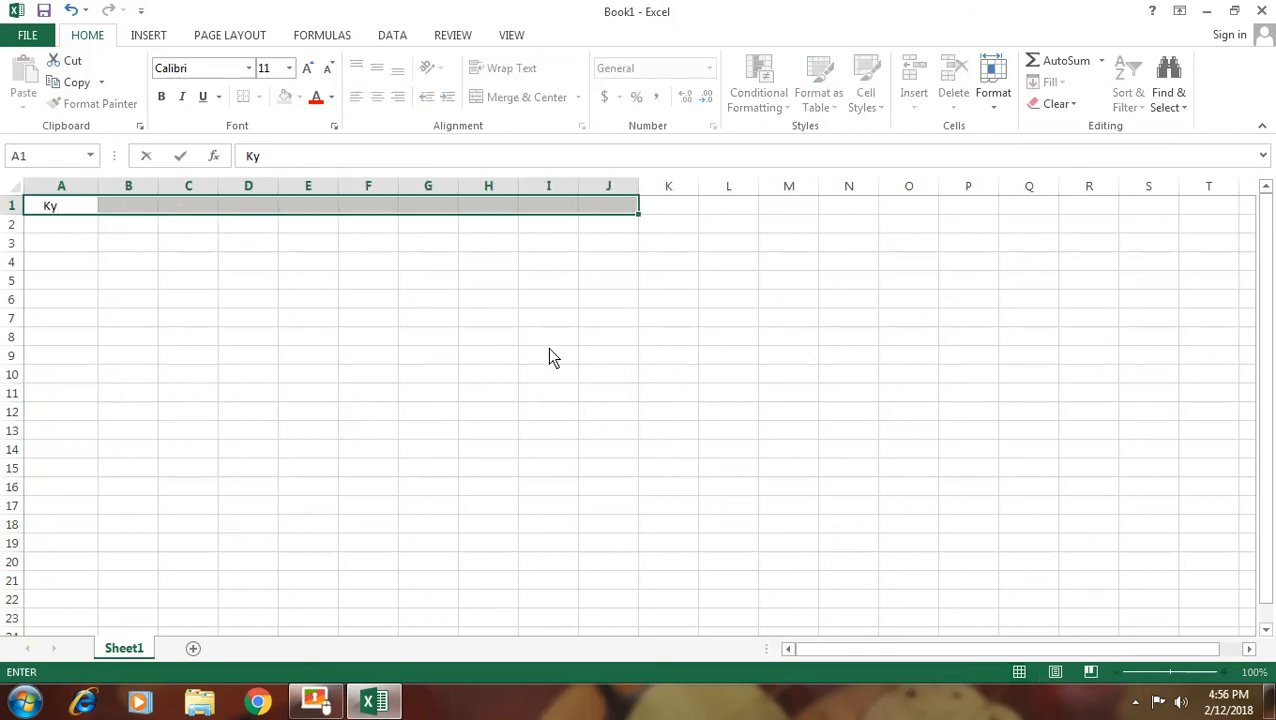
pyautogui.press('BackSpace')
pyautogui.write('YP')
pyautogui.write(' SDC C')
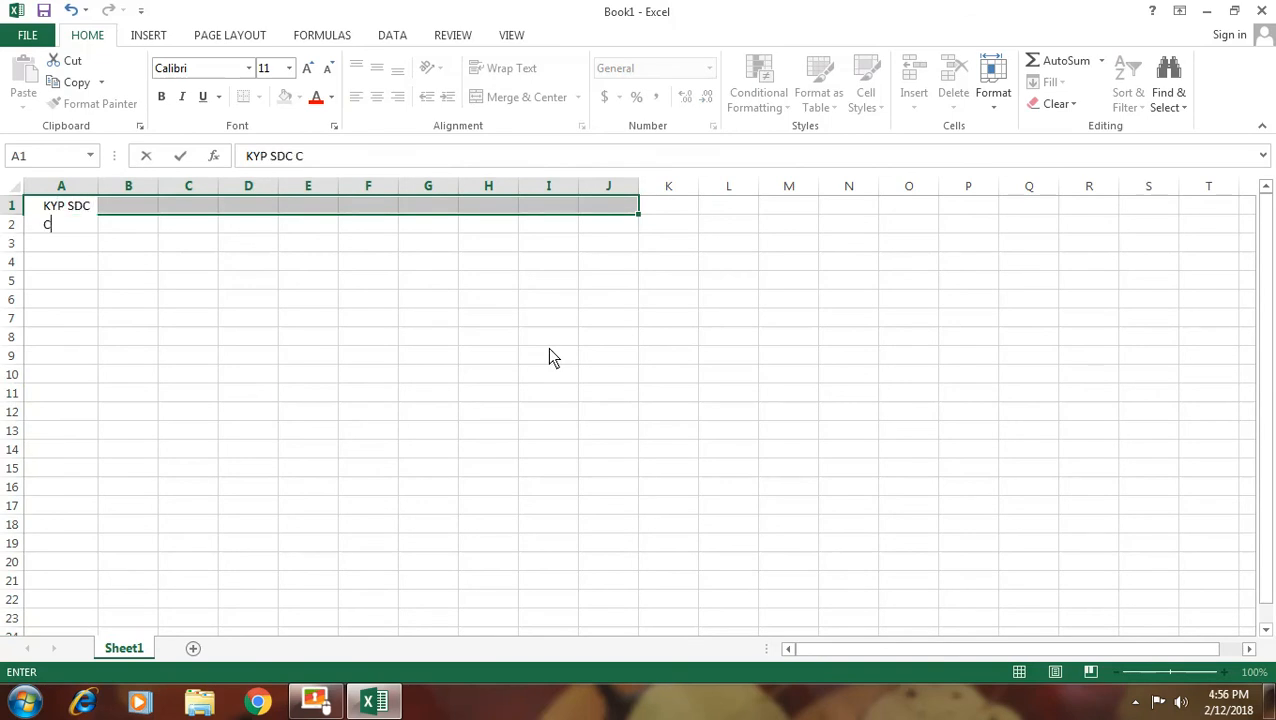
pyautogui.write('Enter Ara')
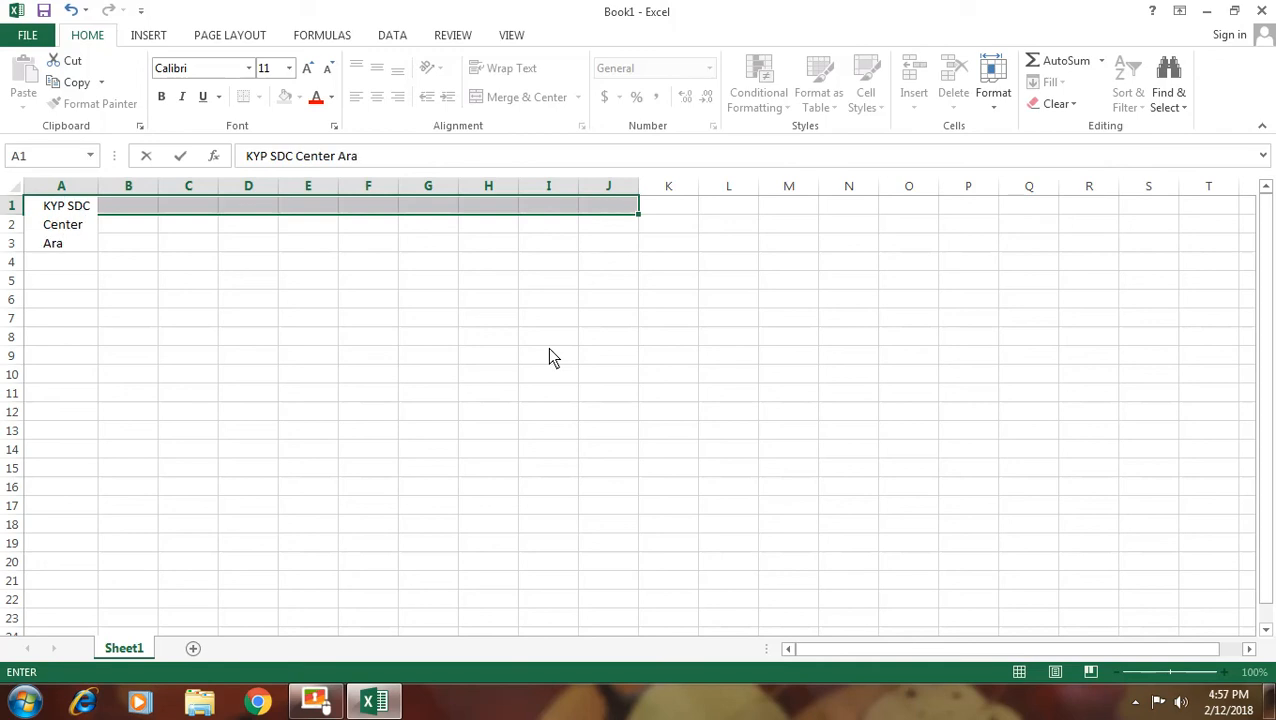
pyautogui.click(470, 372)
# Turn off Wrap Text for the title and Merge & Center it across A1:J1
pyautogui.click(63, 237)
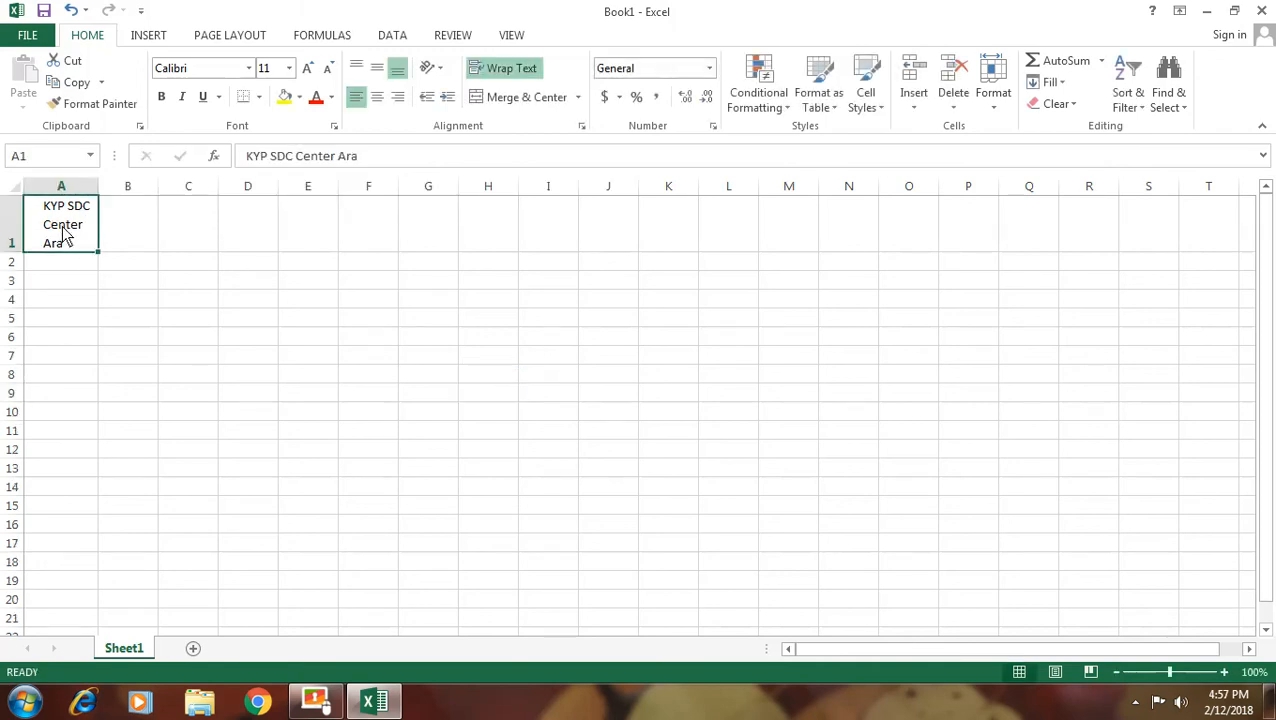
pyautogui.click(501, 72)
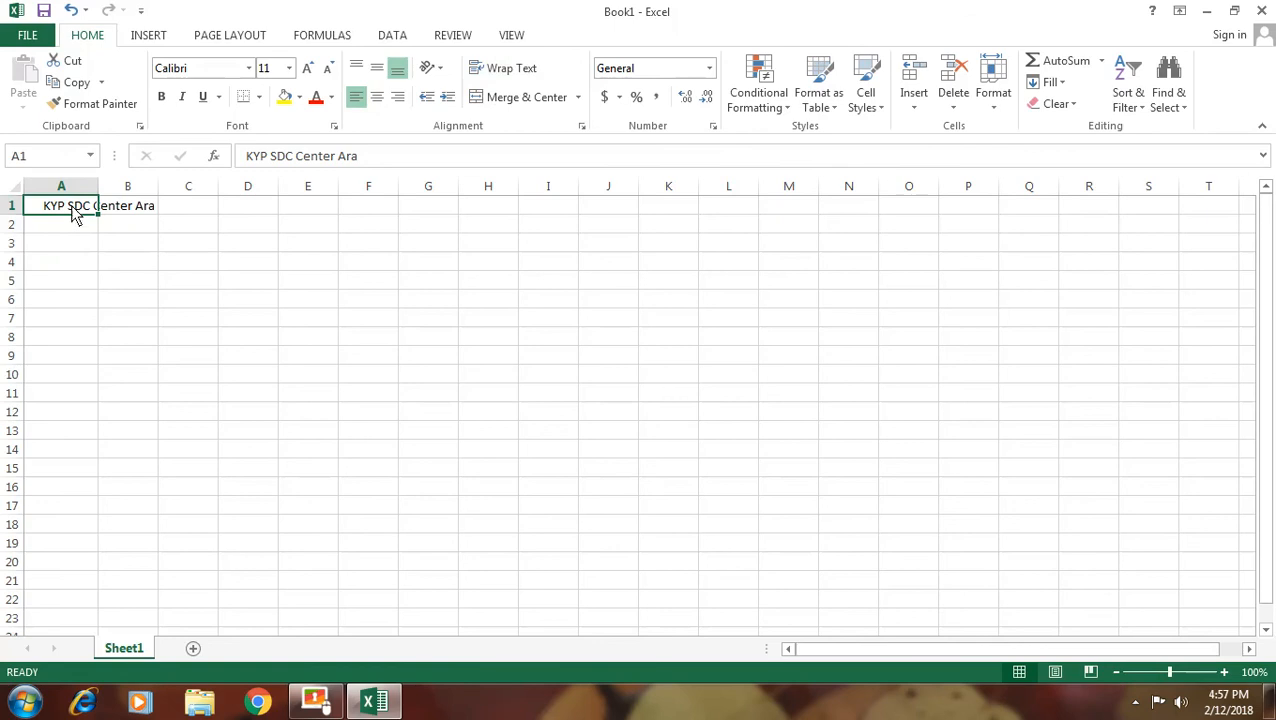
pyautogui.moveTo(73, 215); pyautogui.dragTo(615, 213)
pyautogui.click(515, 99)
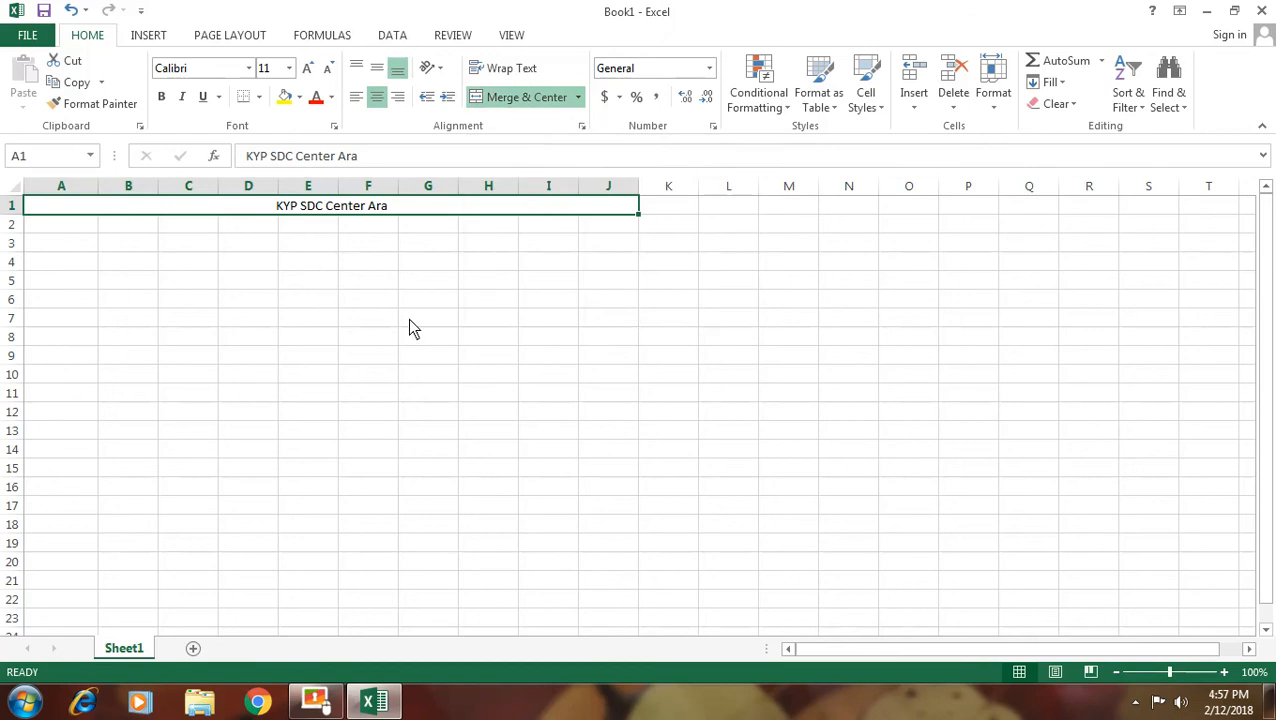
pyautogui.click(225, 340)
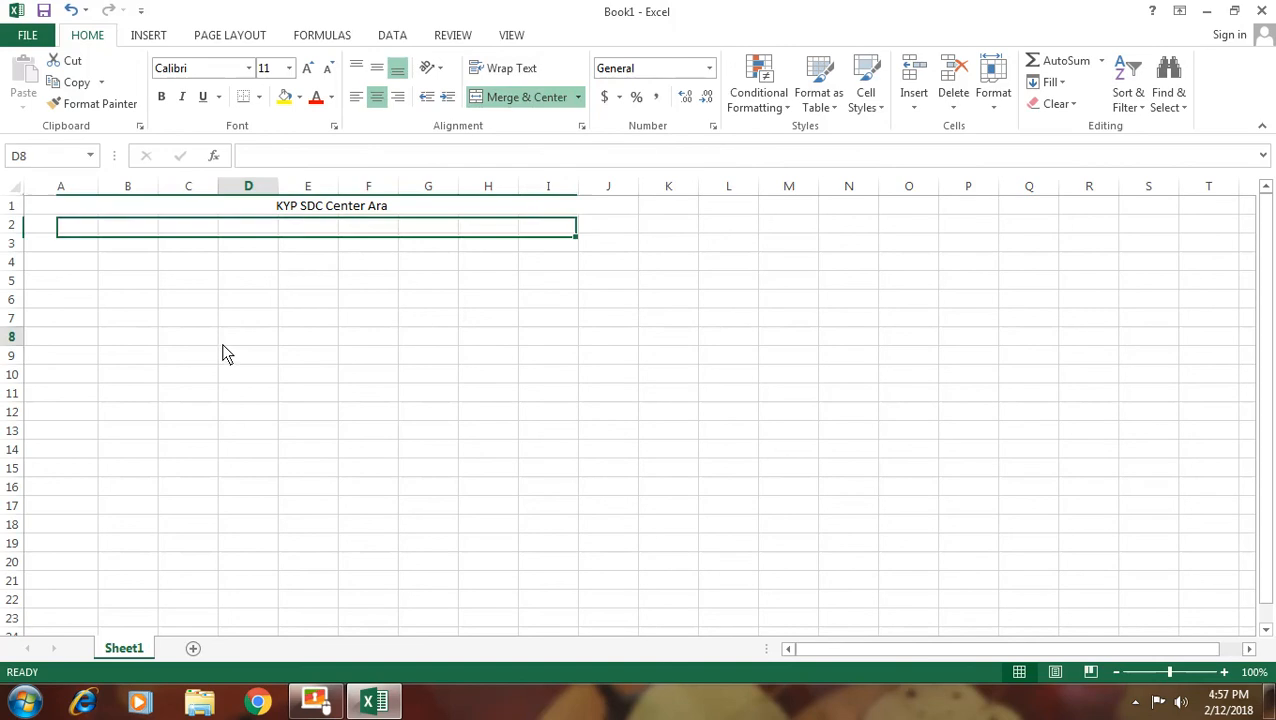
# Enter the value 200 in cell F7
pyautogui.click(369, 322)
pyautogui.write('200')
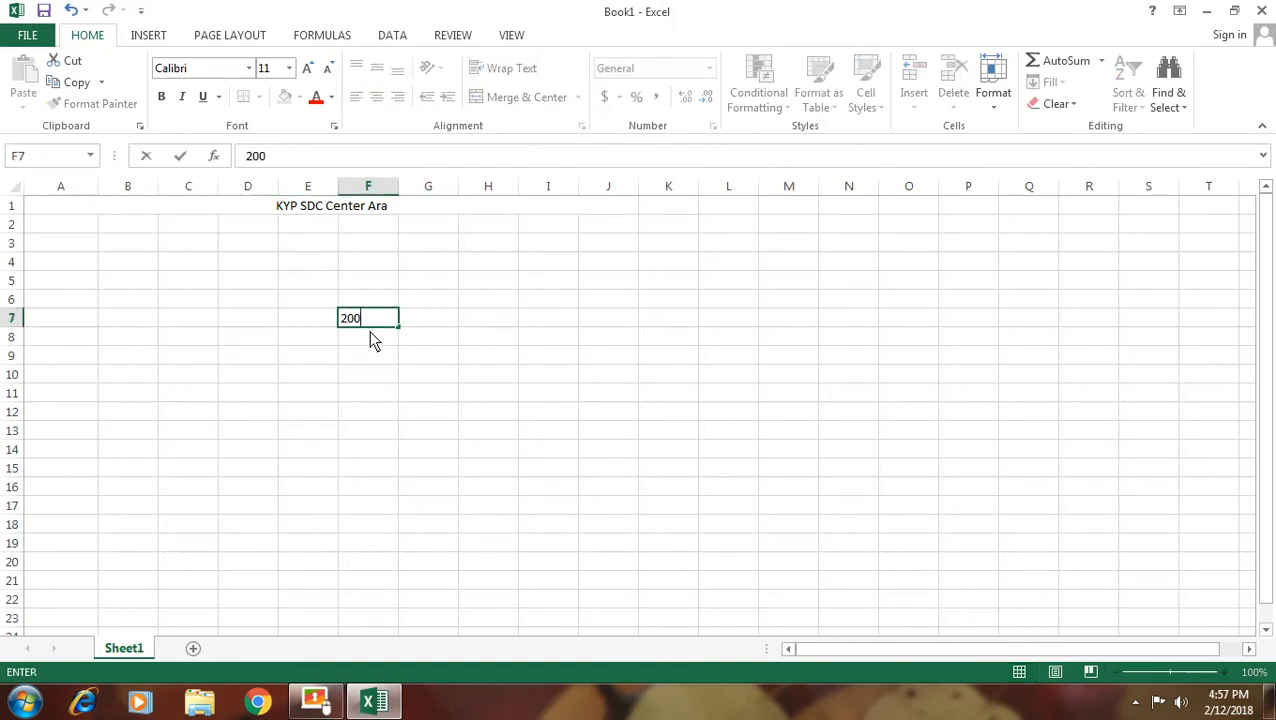
pyautogui.press('Return')
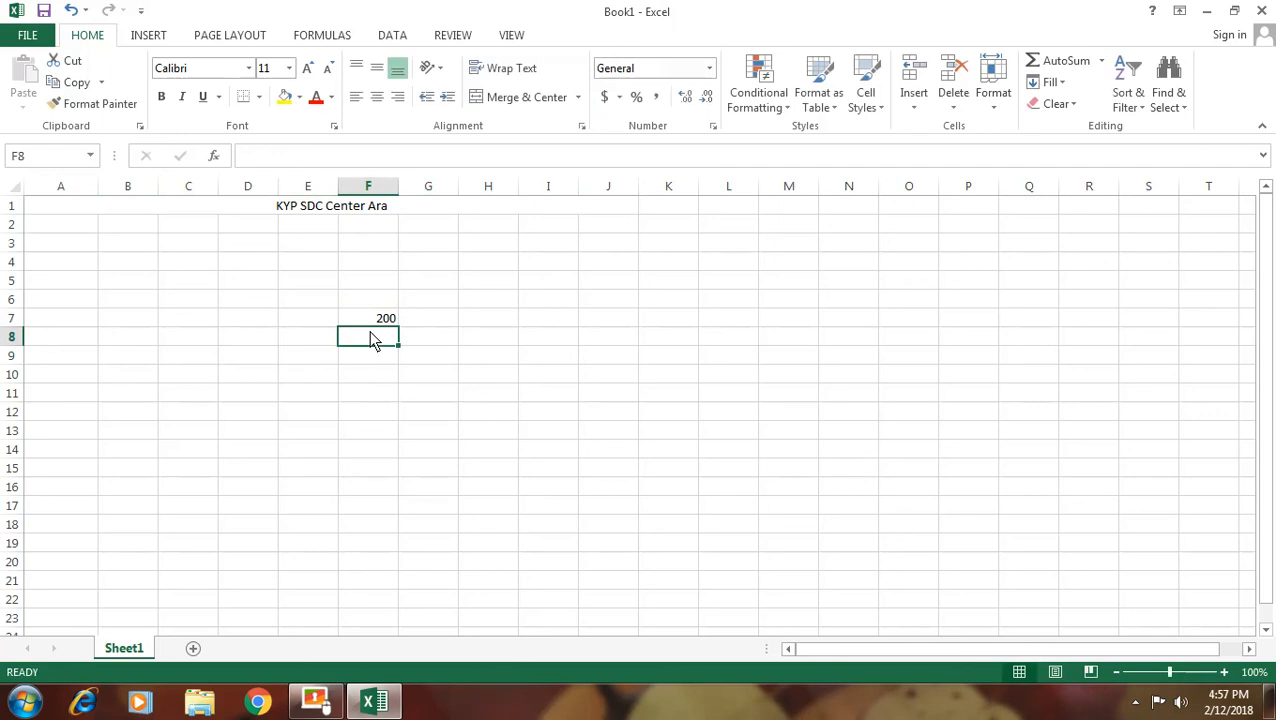
pyautogui.click(385, 321)
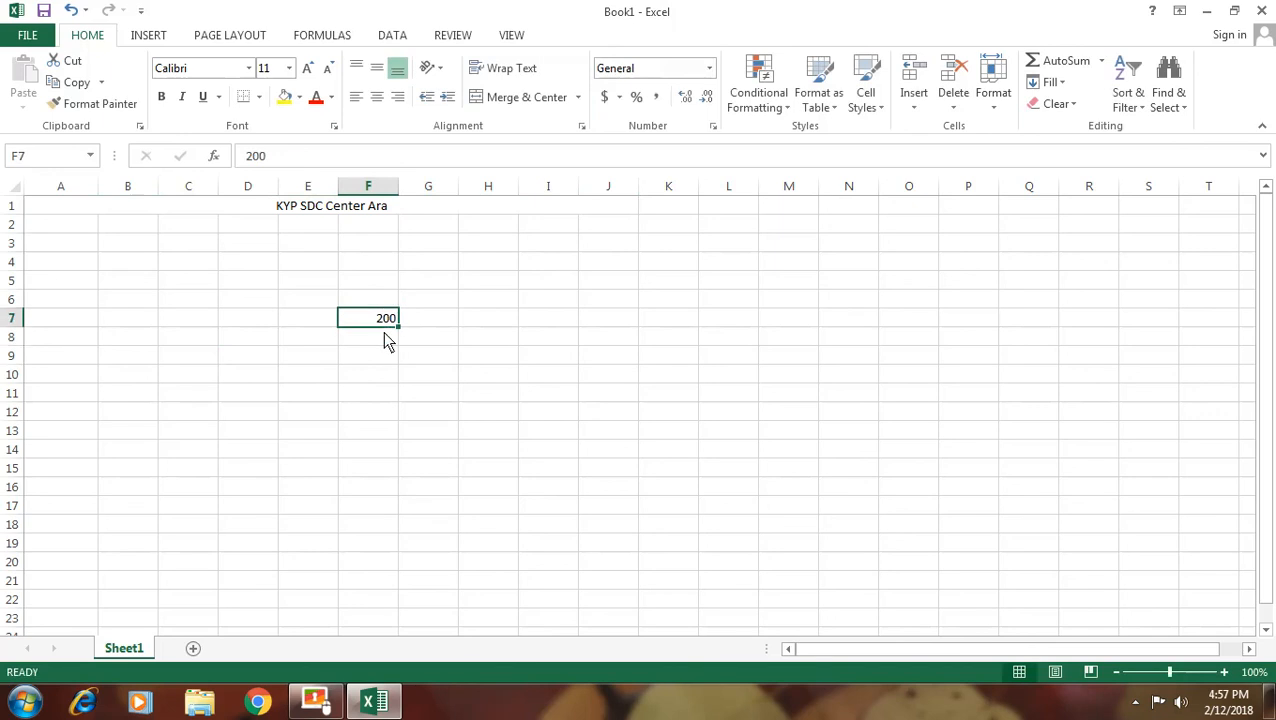
# Format F7 as Number, then Currency, finally Accounting to show $ 200.00
pyautogui.click(709, 69)
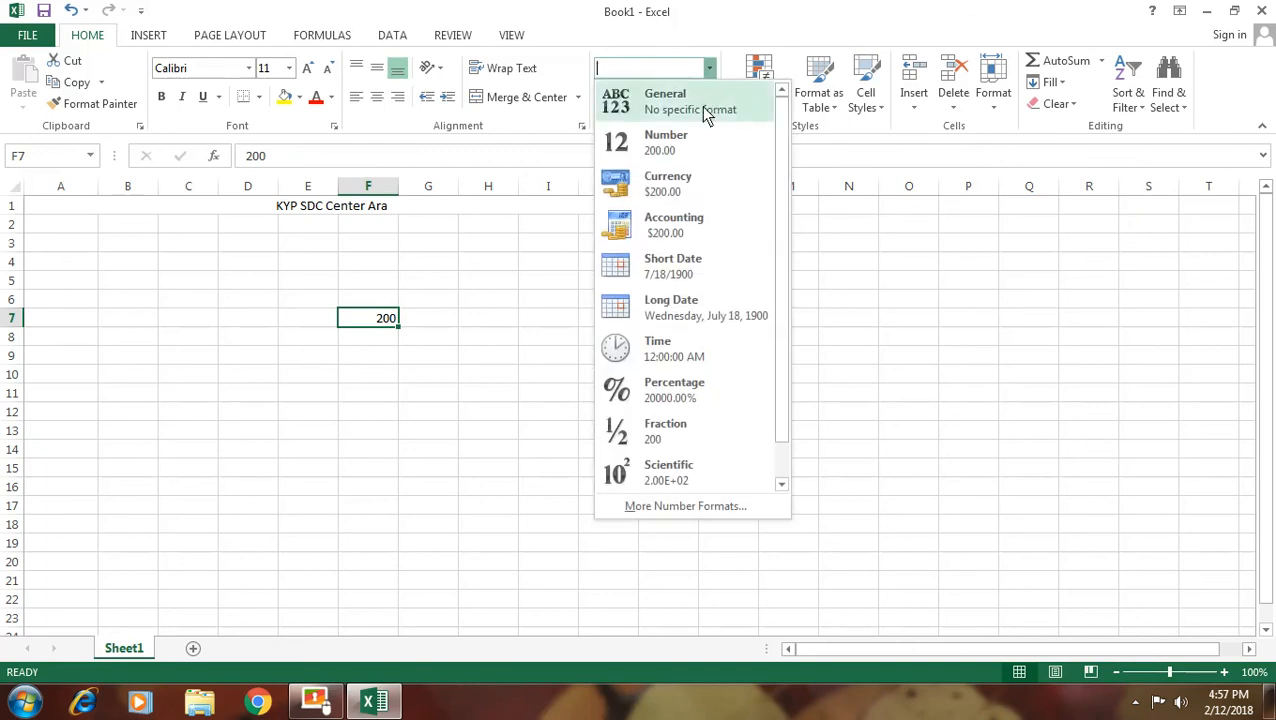
pyautogui.click(668, 145)
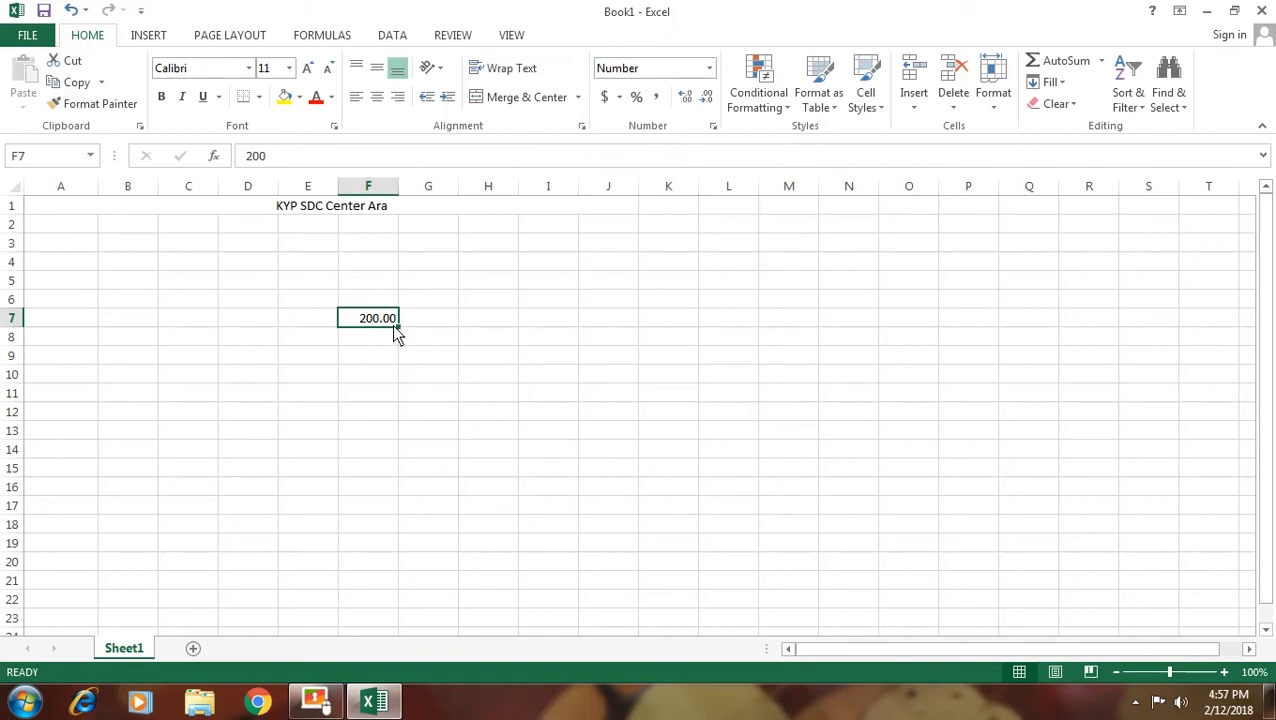
pyautogui.click(709, 68)
pyautogui.click(683, 190)
pyautogui.click(709, 68)
pyautogui.click(672, 230)
# Try Short Date, Long Date and Time number formats on F7
pyautogui.click(709, 68)
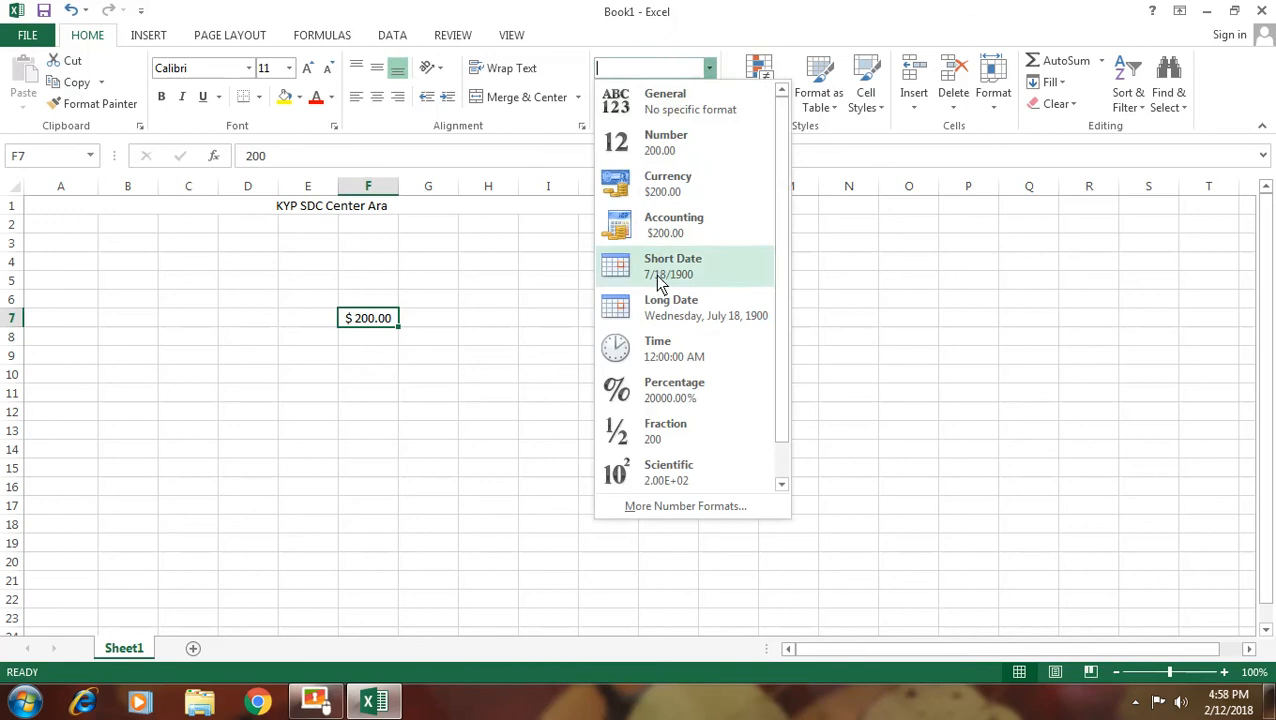
pyautogui.click(659, 283)
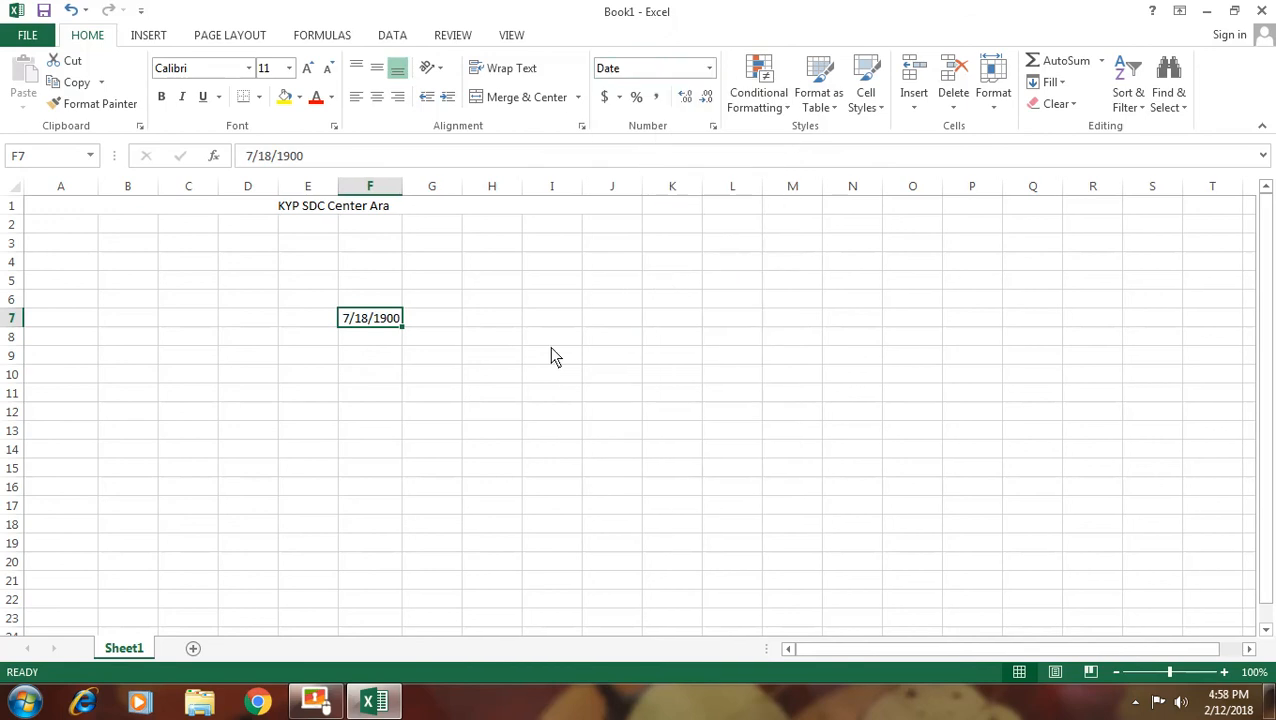
pyautogui.click(709, 68)
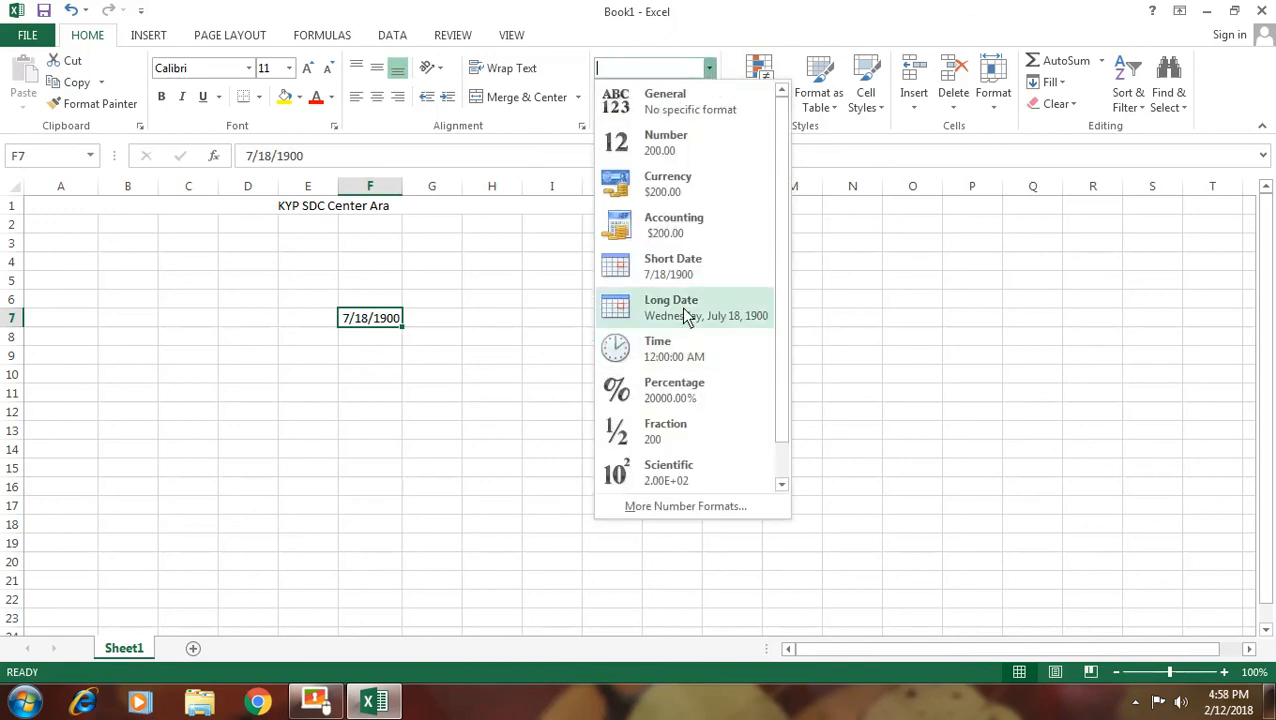
pyautogui.click(680, 308)
pyautogui.click(709, 68)
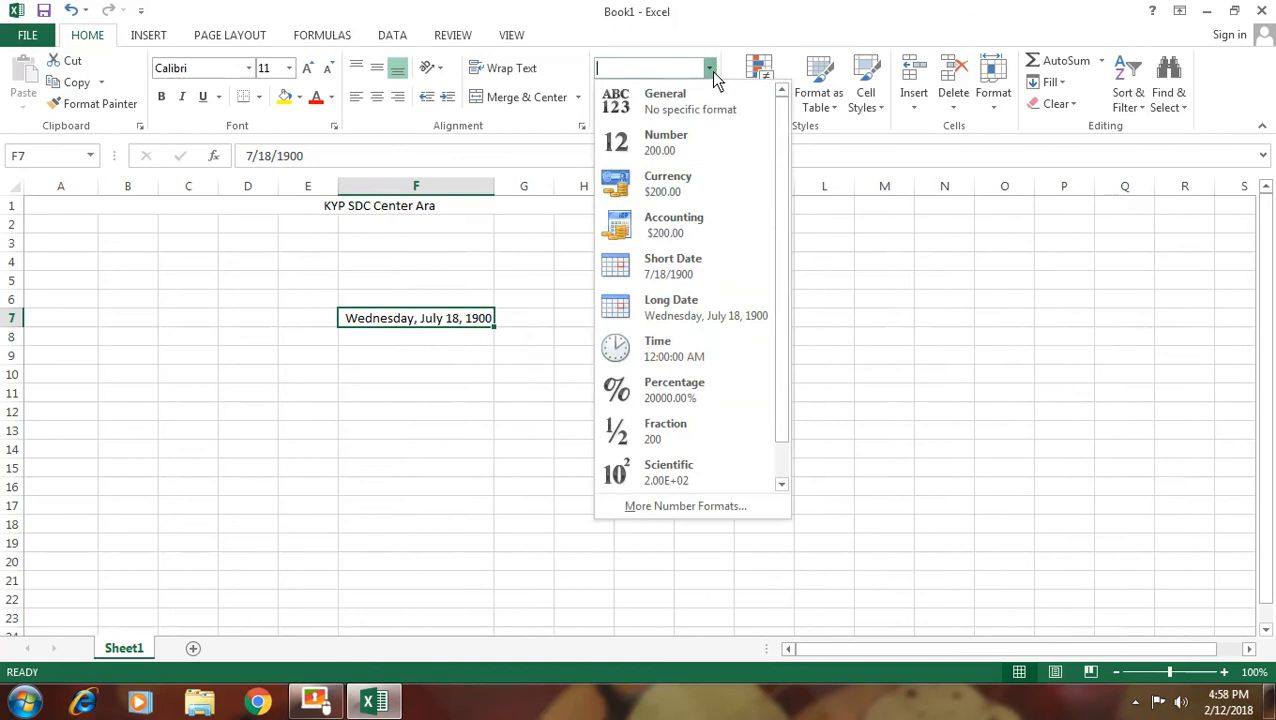
pyautogui.click(652, 352)
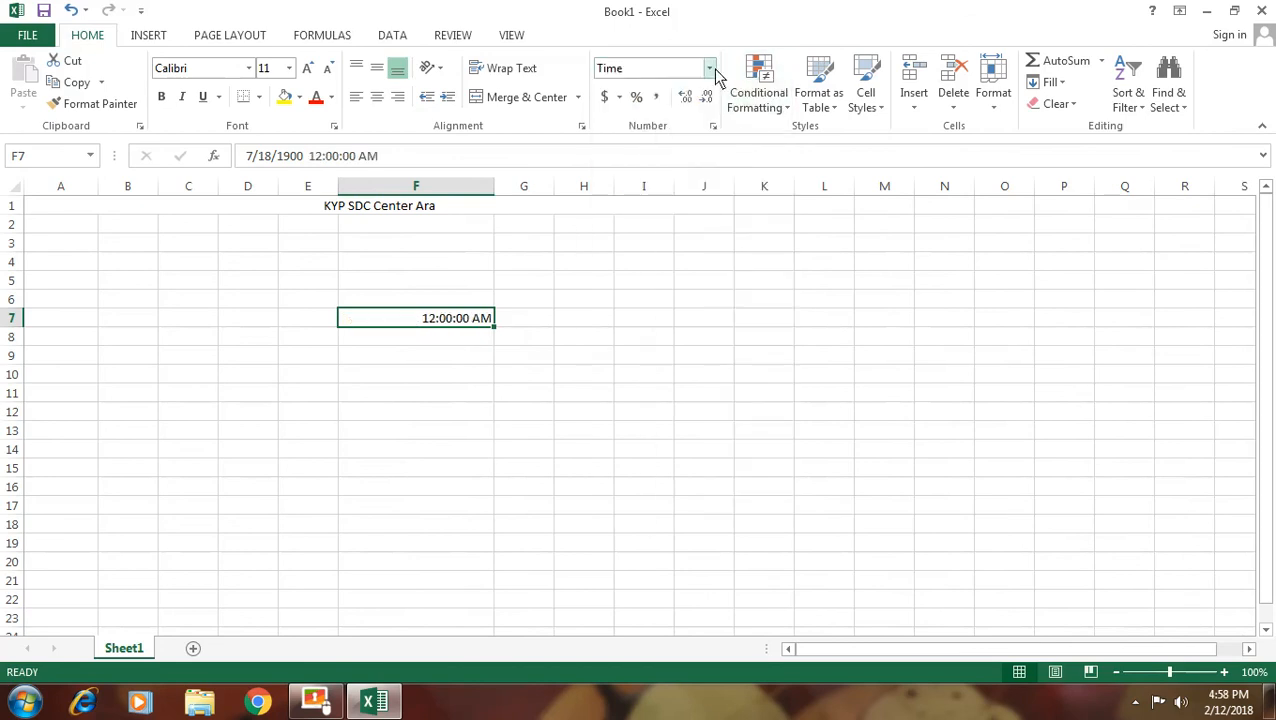
# Try Percentage, then apply Fraction and enter 200/3 so F7 shows 66 2/3
pyautogui.click(709, 68)
pyautogui.click(658, 394)
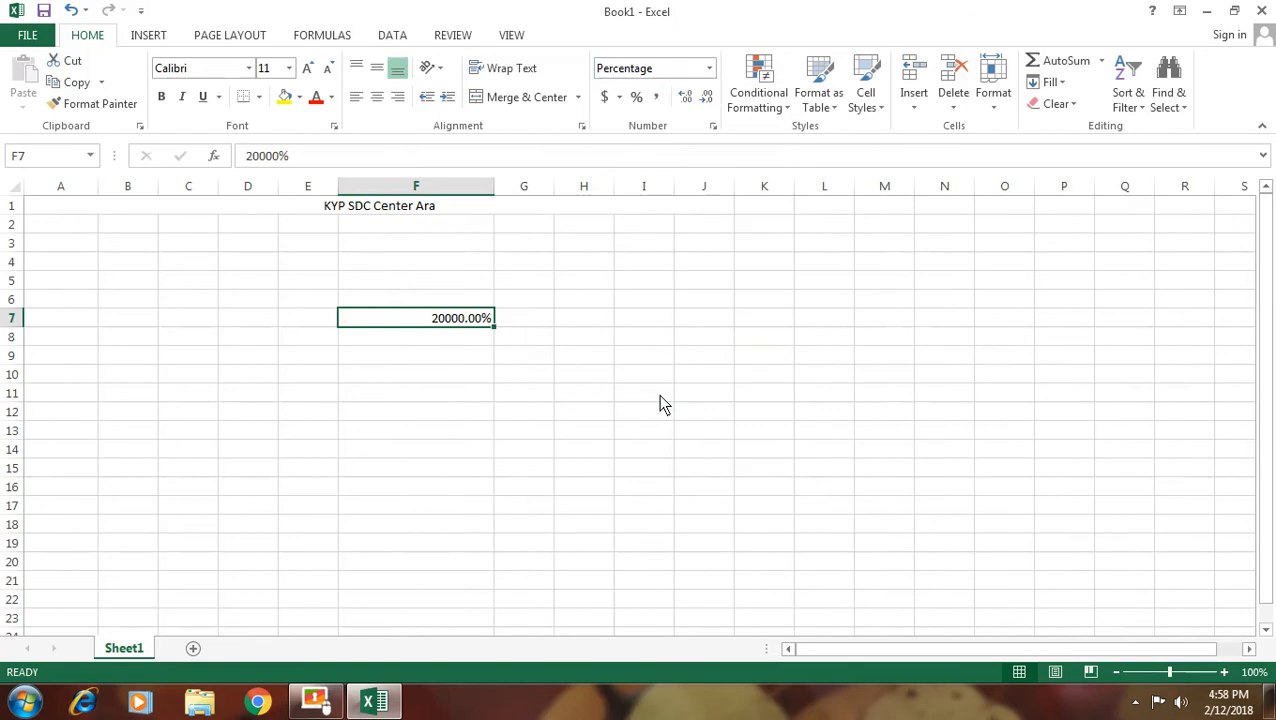
pyautogui.click(709, 68)
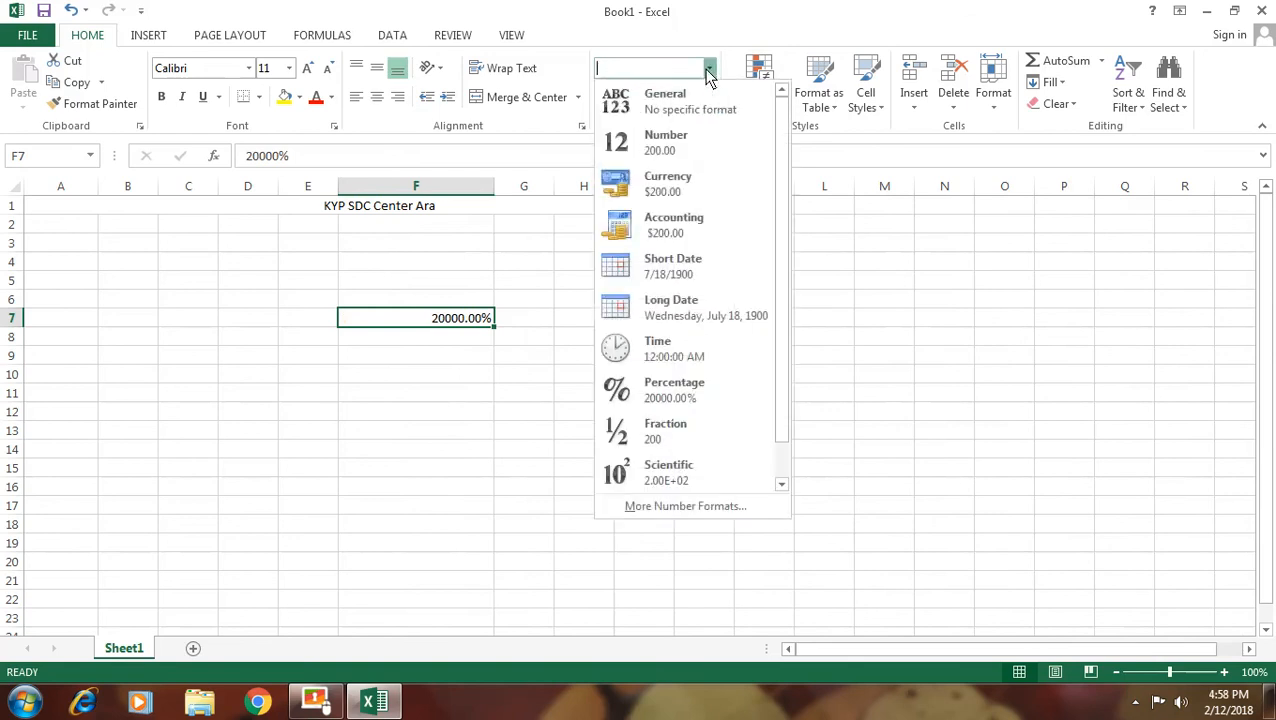
pyautogui.click(684, 435)
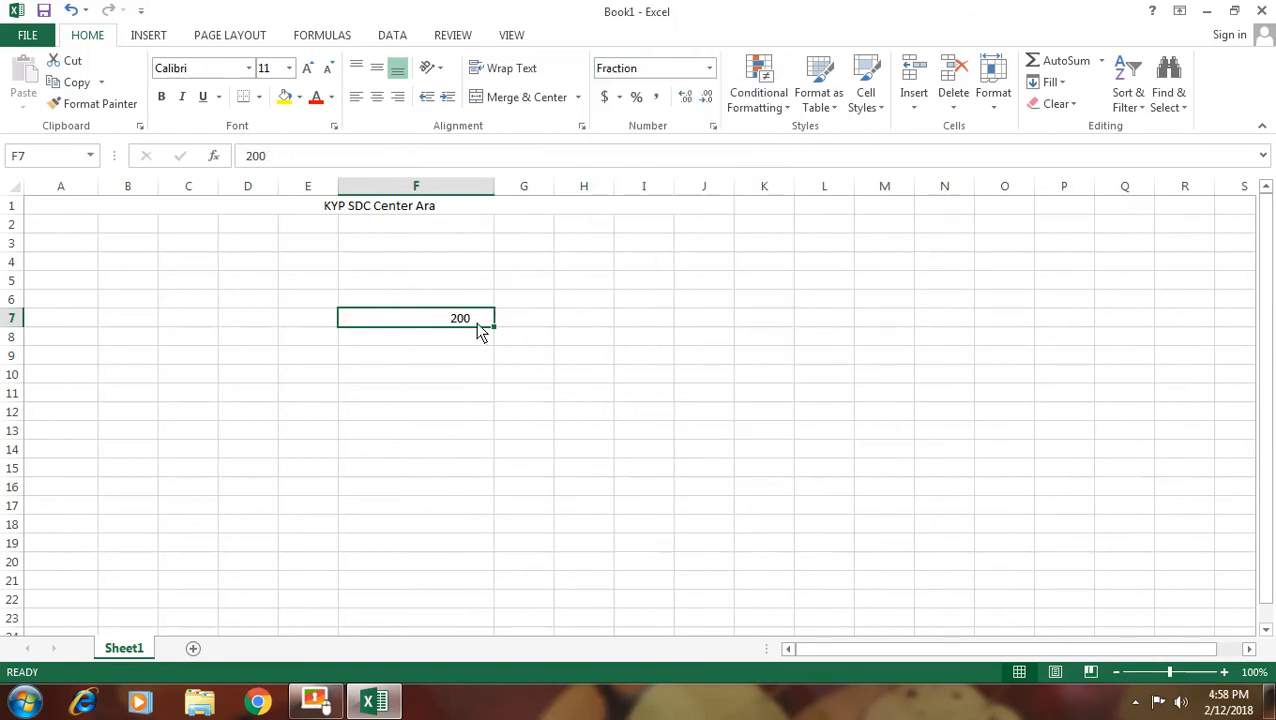
pyautogui.write('2')
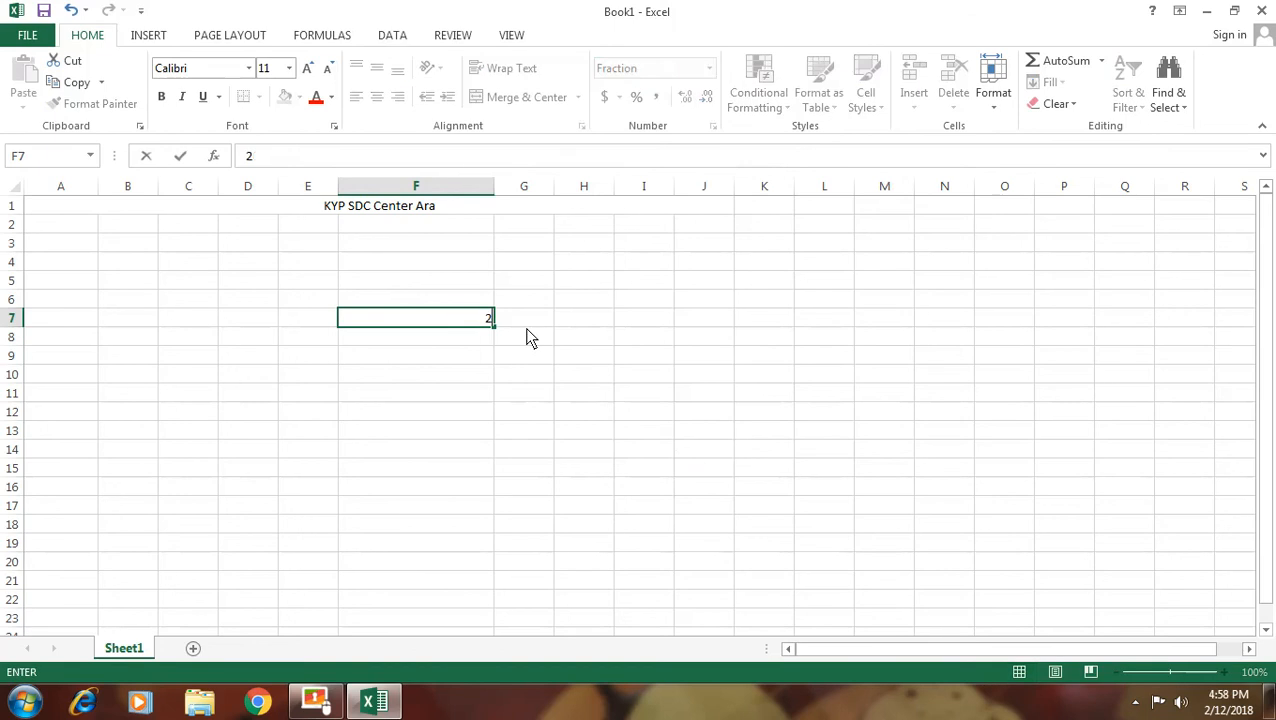
pyautogui.write('00/3')
pyautogui.press('Return')
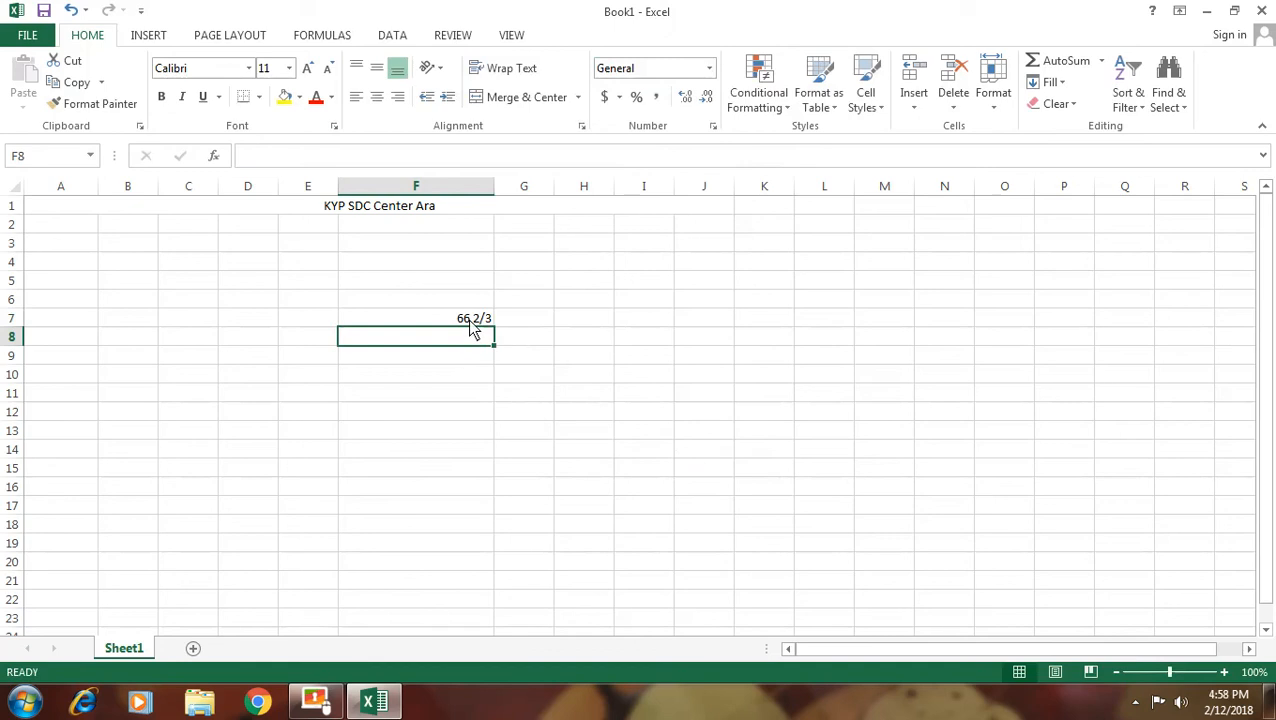
# Enter 200/3 in I10 and apply the Fraction number format to it
pyautogui.click(645, 377)
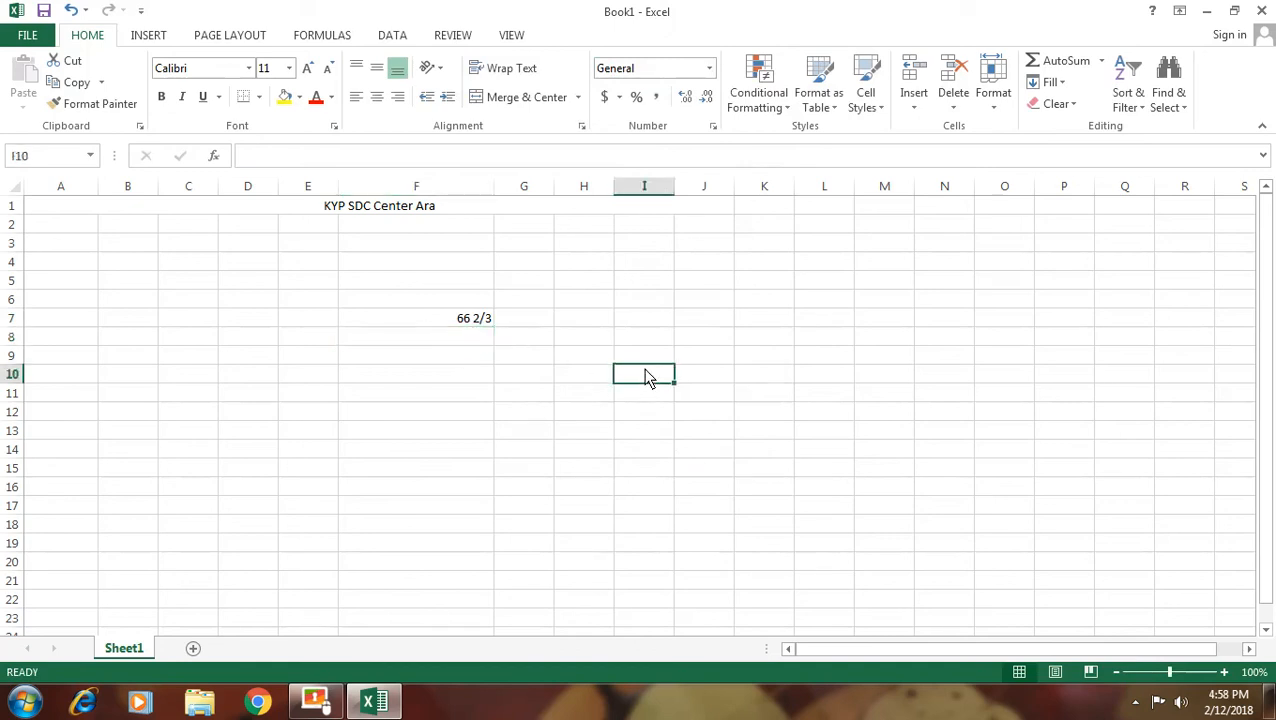
pyautogui.write('200/')
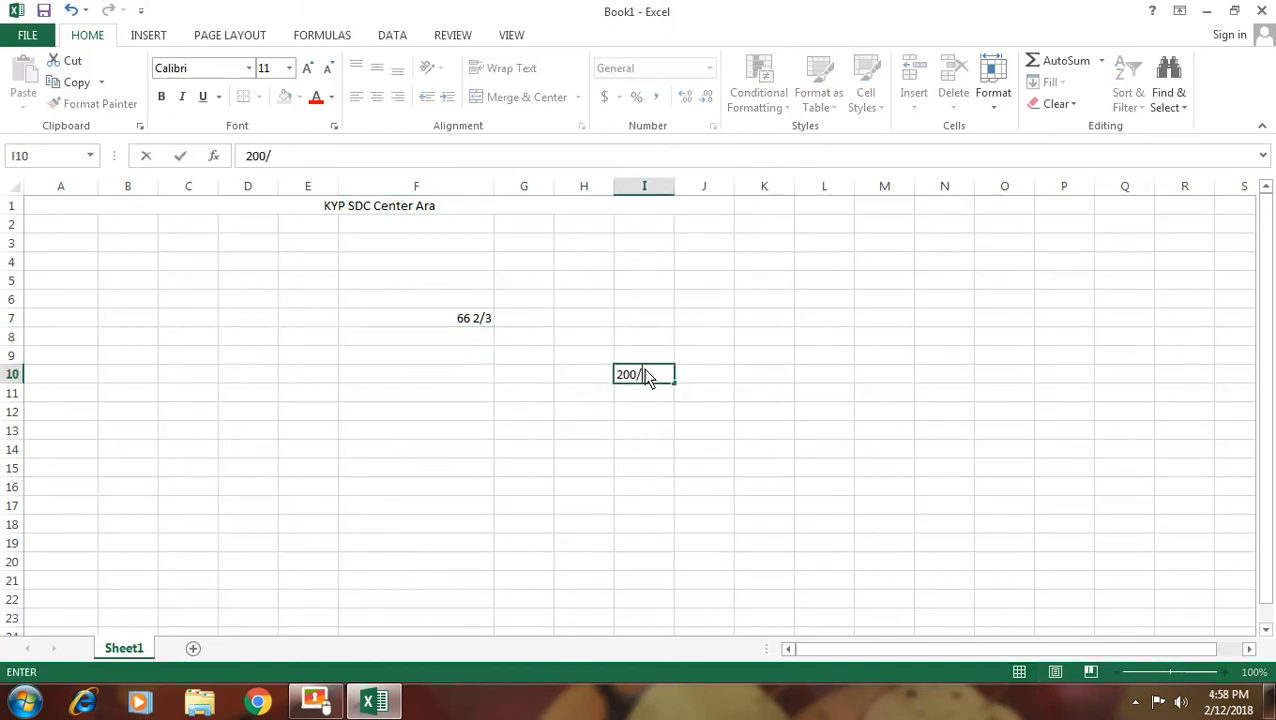
pyautogui.write('3')
pyautogui.press('Return')
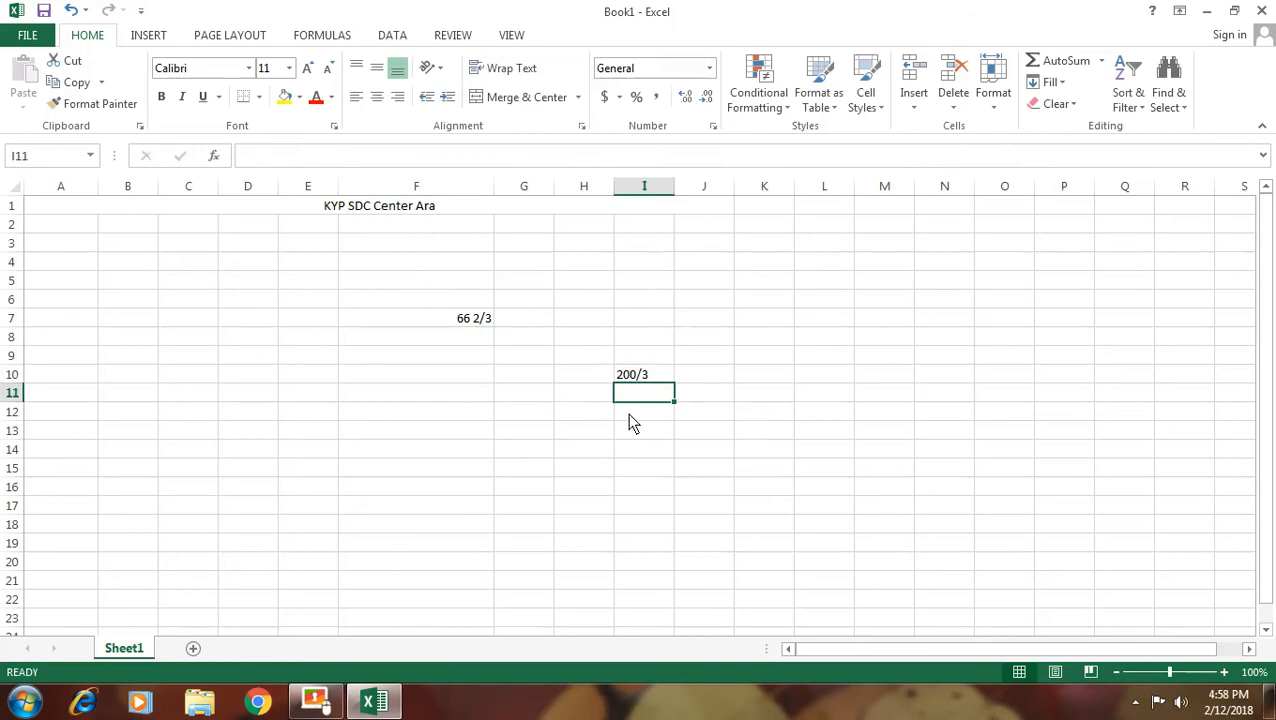
pyautogui.click(644, 376)
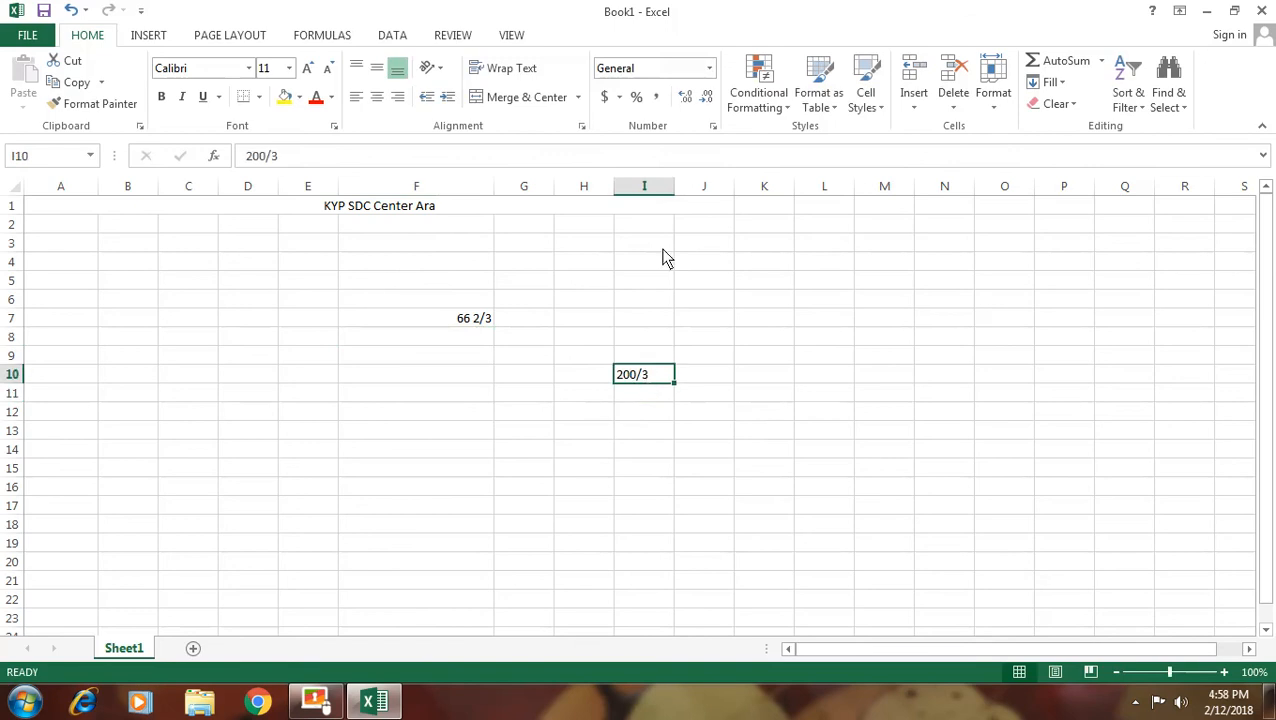
pyautogui.click(710, 68)
pyautogui.click(652, 432)
# Re-enter 200/3 in I10 so it displays 66 2/3
pyautogui.click(645, 398)
pyautogui.click(646, 378)
pyautogui.write('200/3')
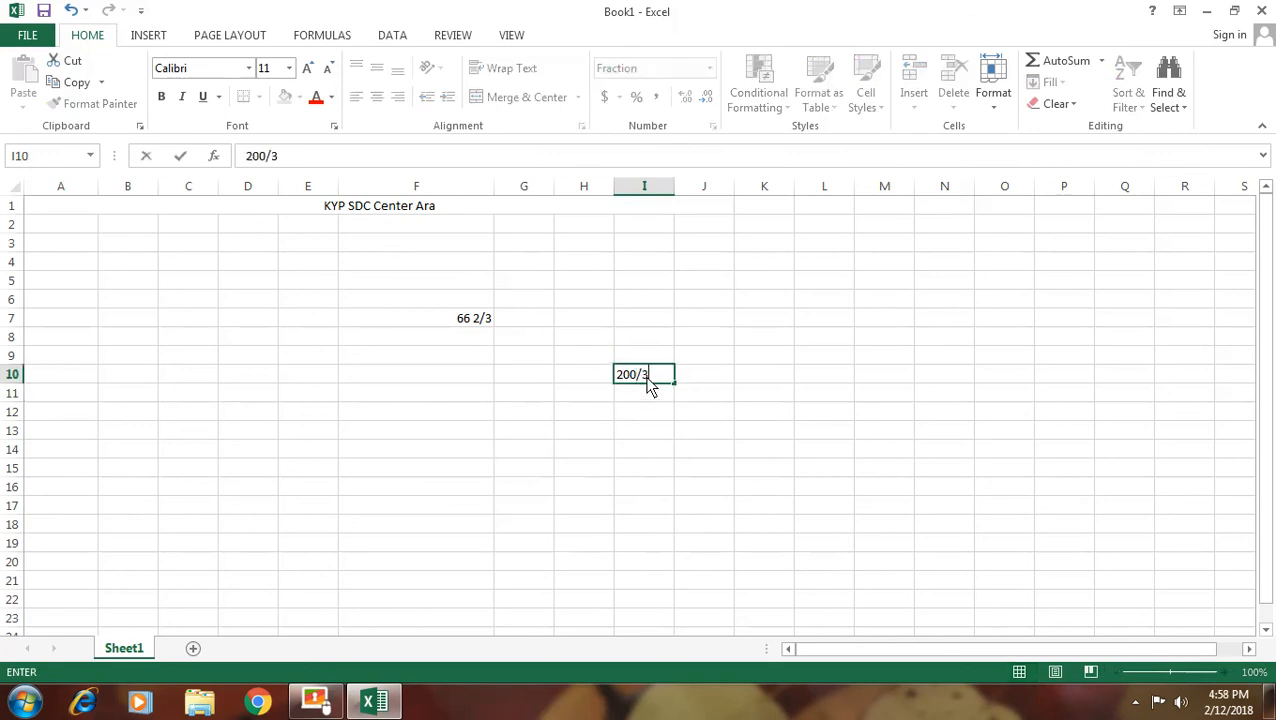
pyautogui.press('Return')
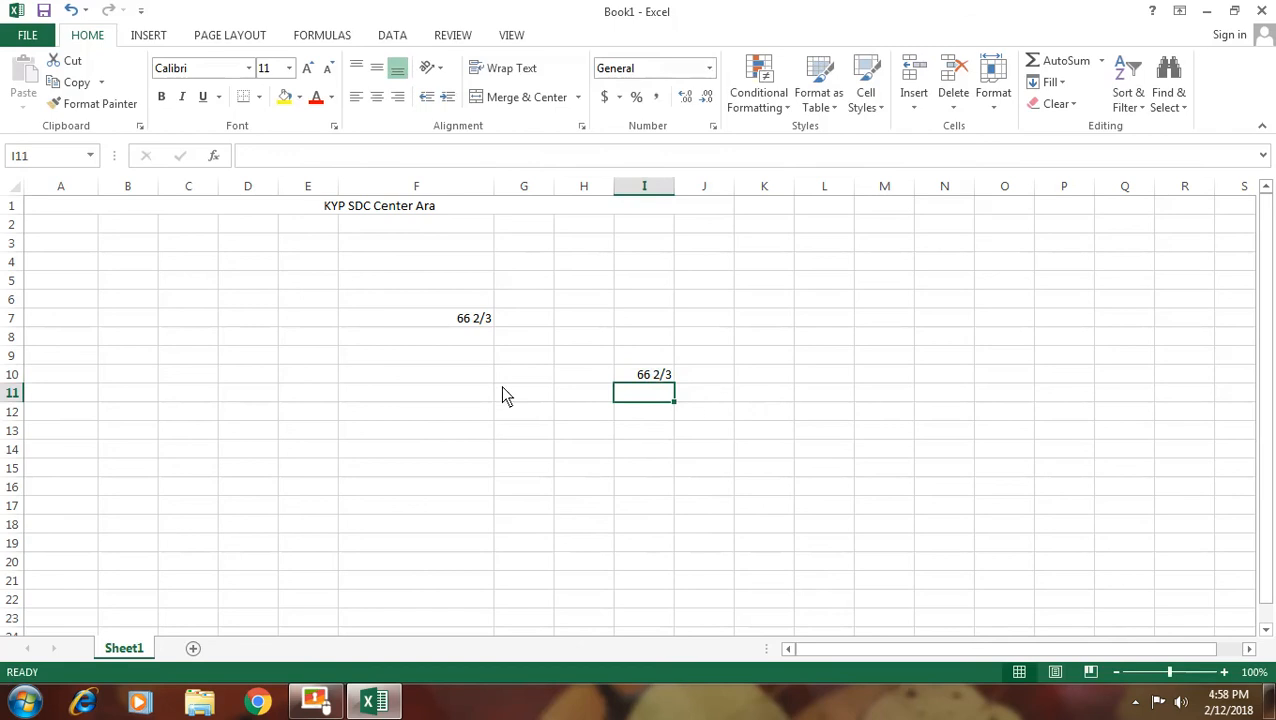
pyautogui.click(474, 325)
# Format F7 as Scientific (6.67E+01), then as Text so it shows 66.66666667
pyautogui.click(709, 68)
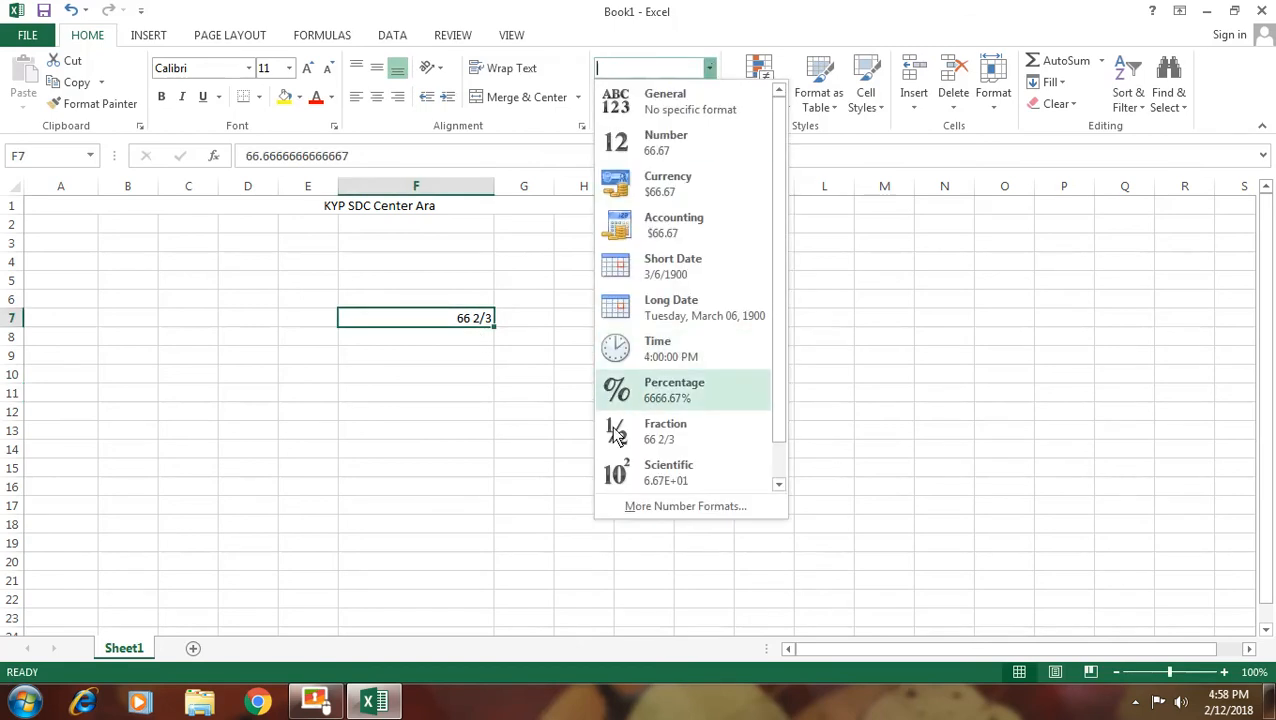
pyautogui.click(672, 478)
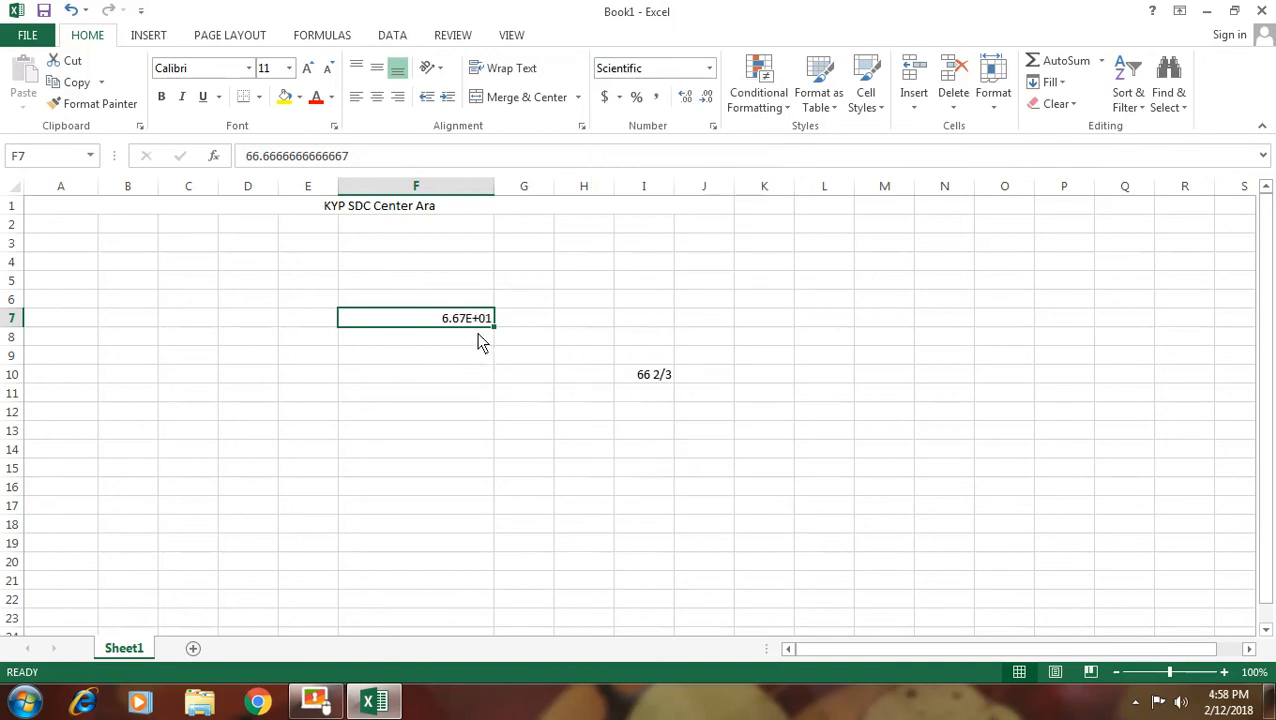
pyautogui.click(710, 68)
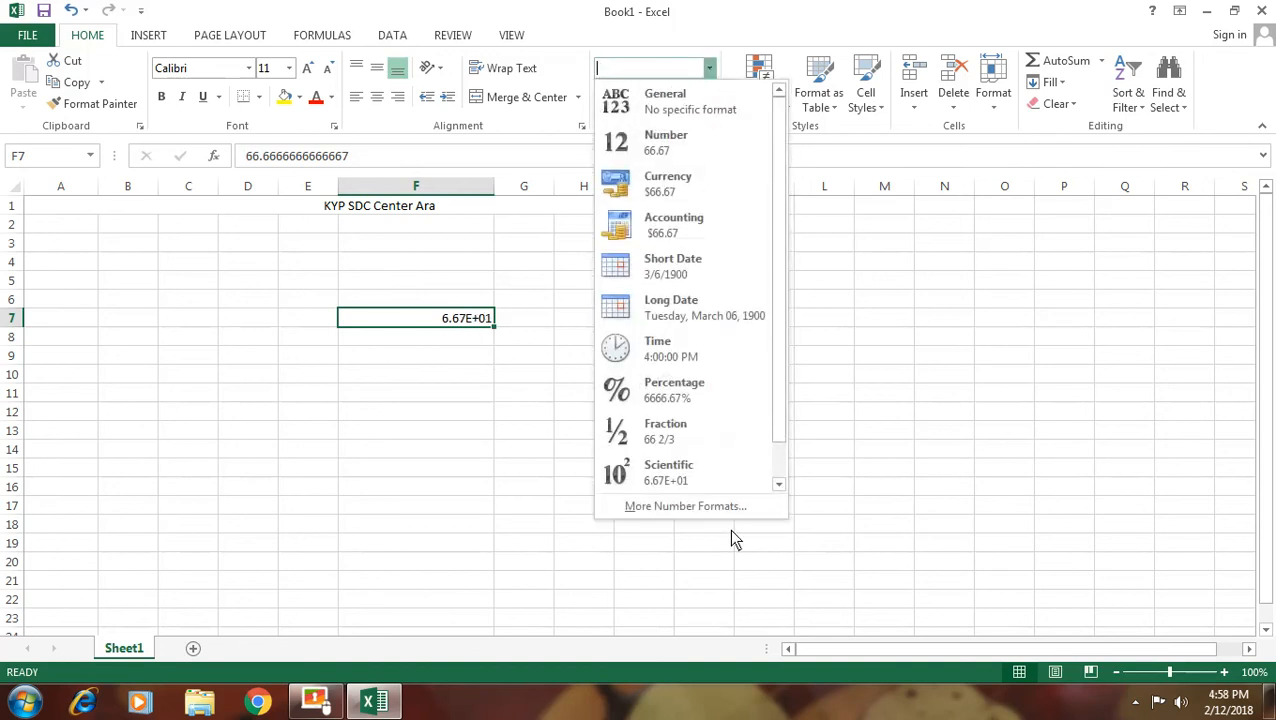
pyautogui.moveTo(783, 404); pyautogui.dragTo(781, 470)
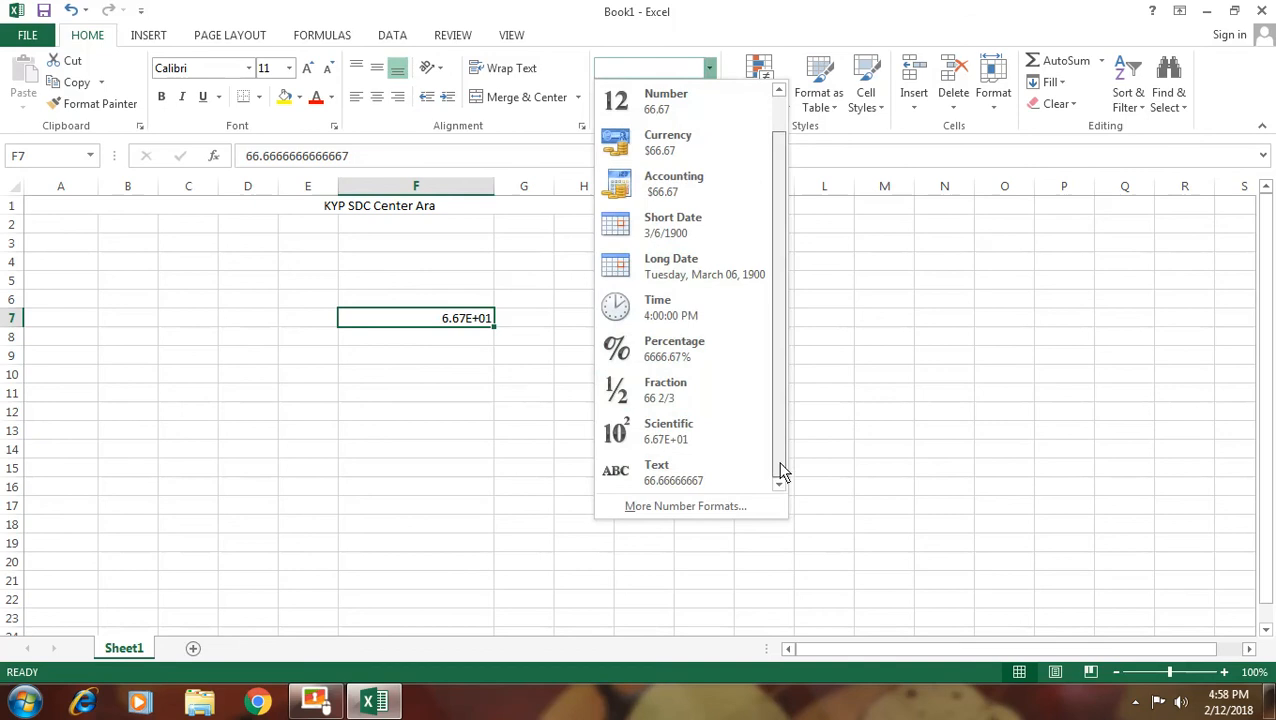
pyautogui.click(663, 478)
pyautogui.click(429, 429)
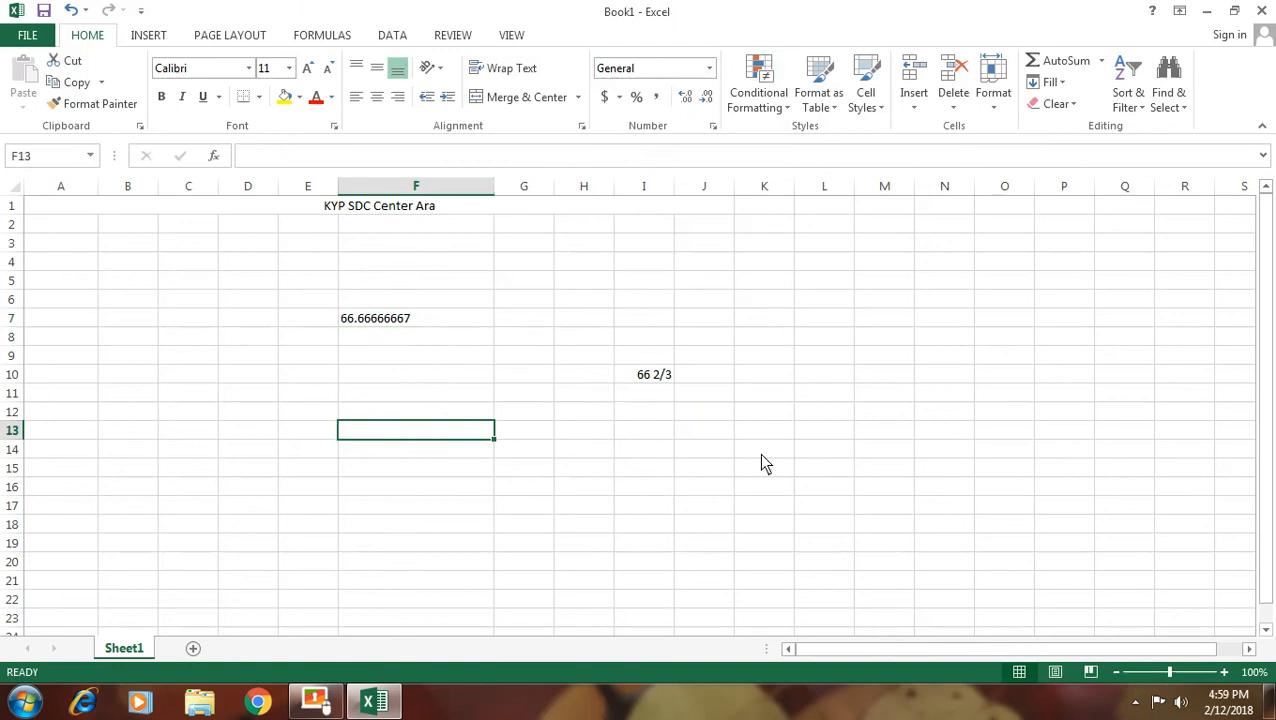
# Type a person's name into J14 and the number 12 into J15 below it
pyautogui.click(705, 450)
pyautogui.write('va')
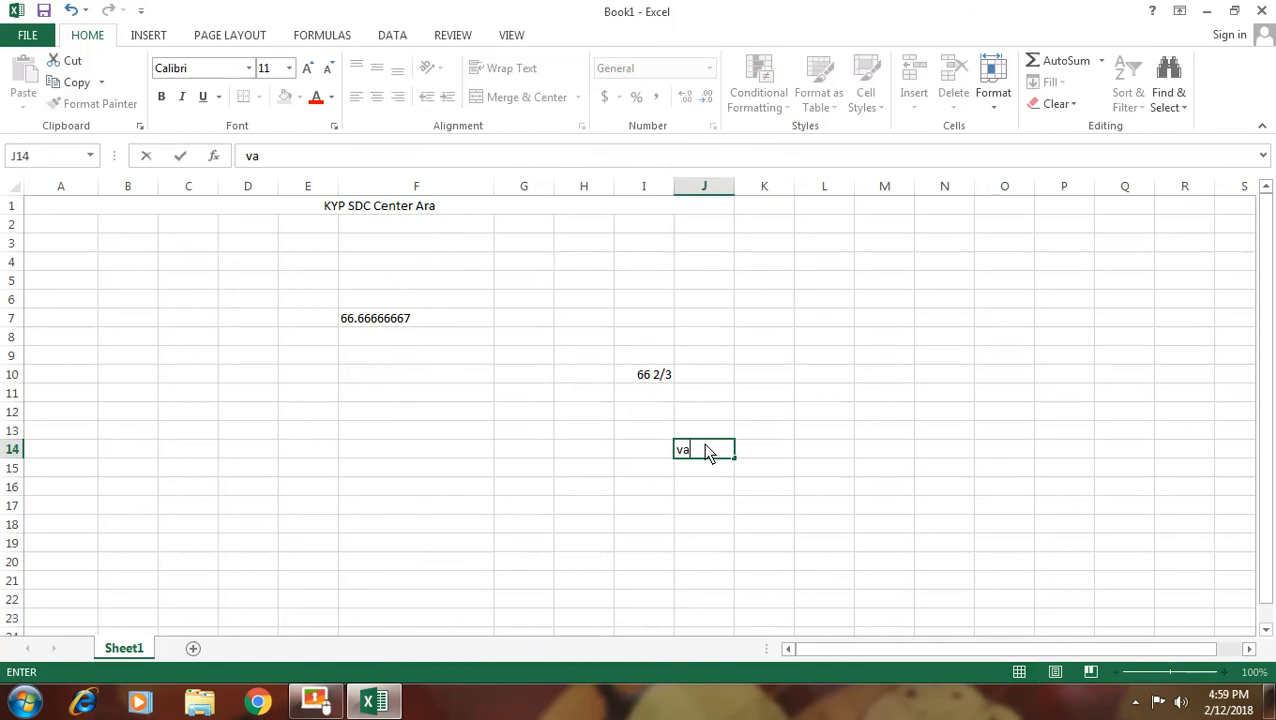
pyautogui.write('ibhaw')
pyautogui.press('Return')
pyautogui.write('12')
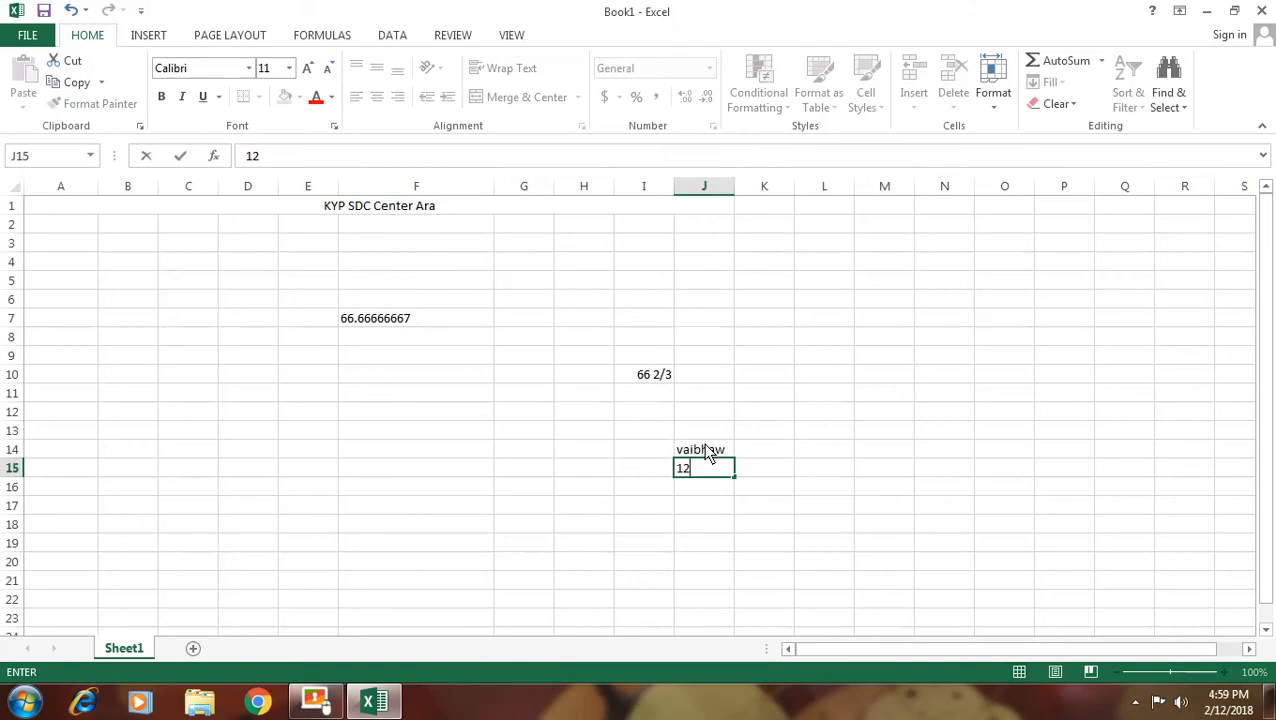
pyautogui.press('Return')
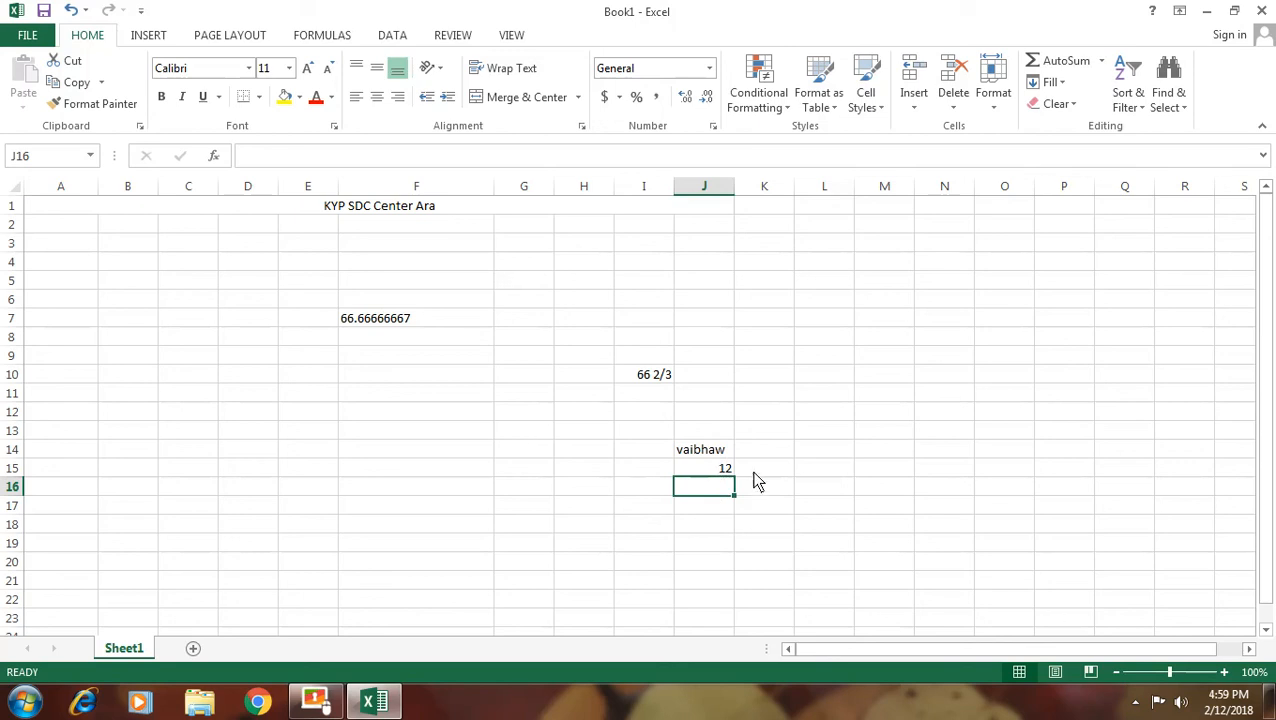
pyautogui.click(1135, 703)
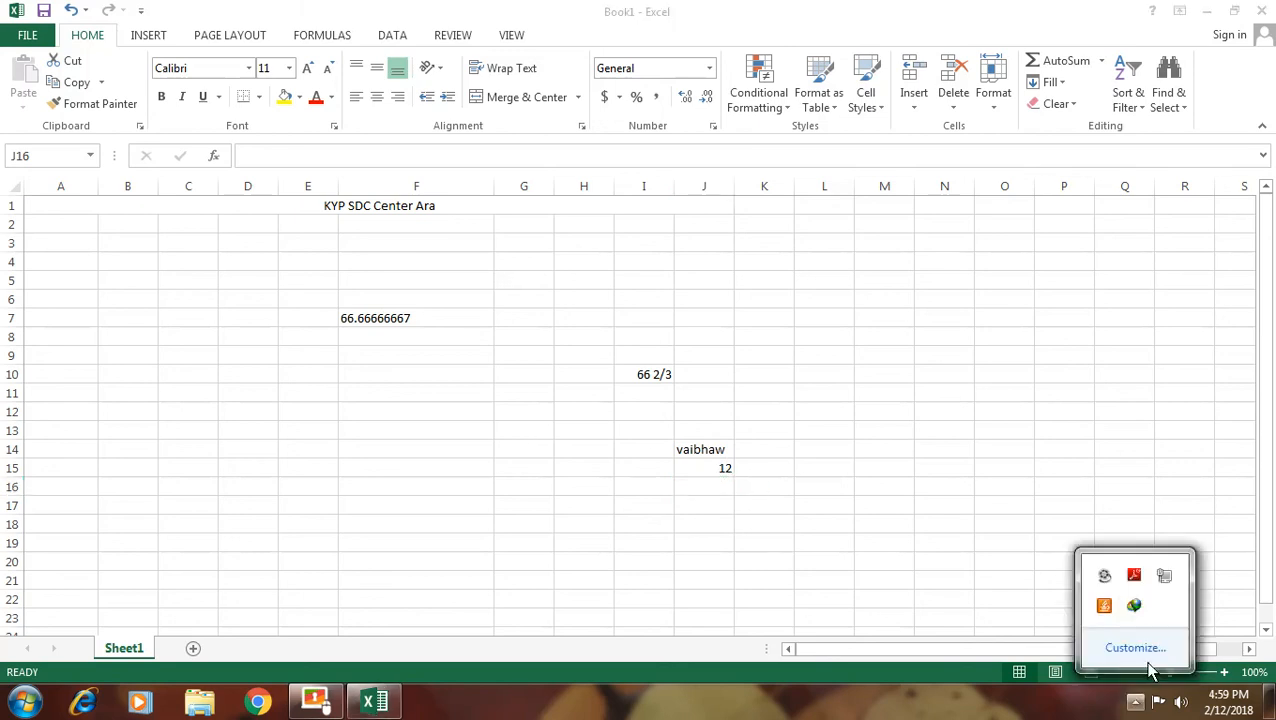